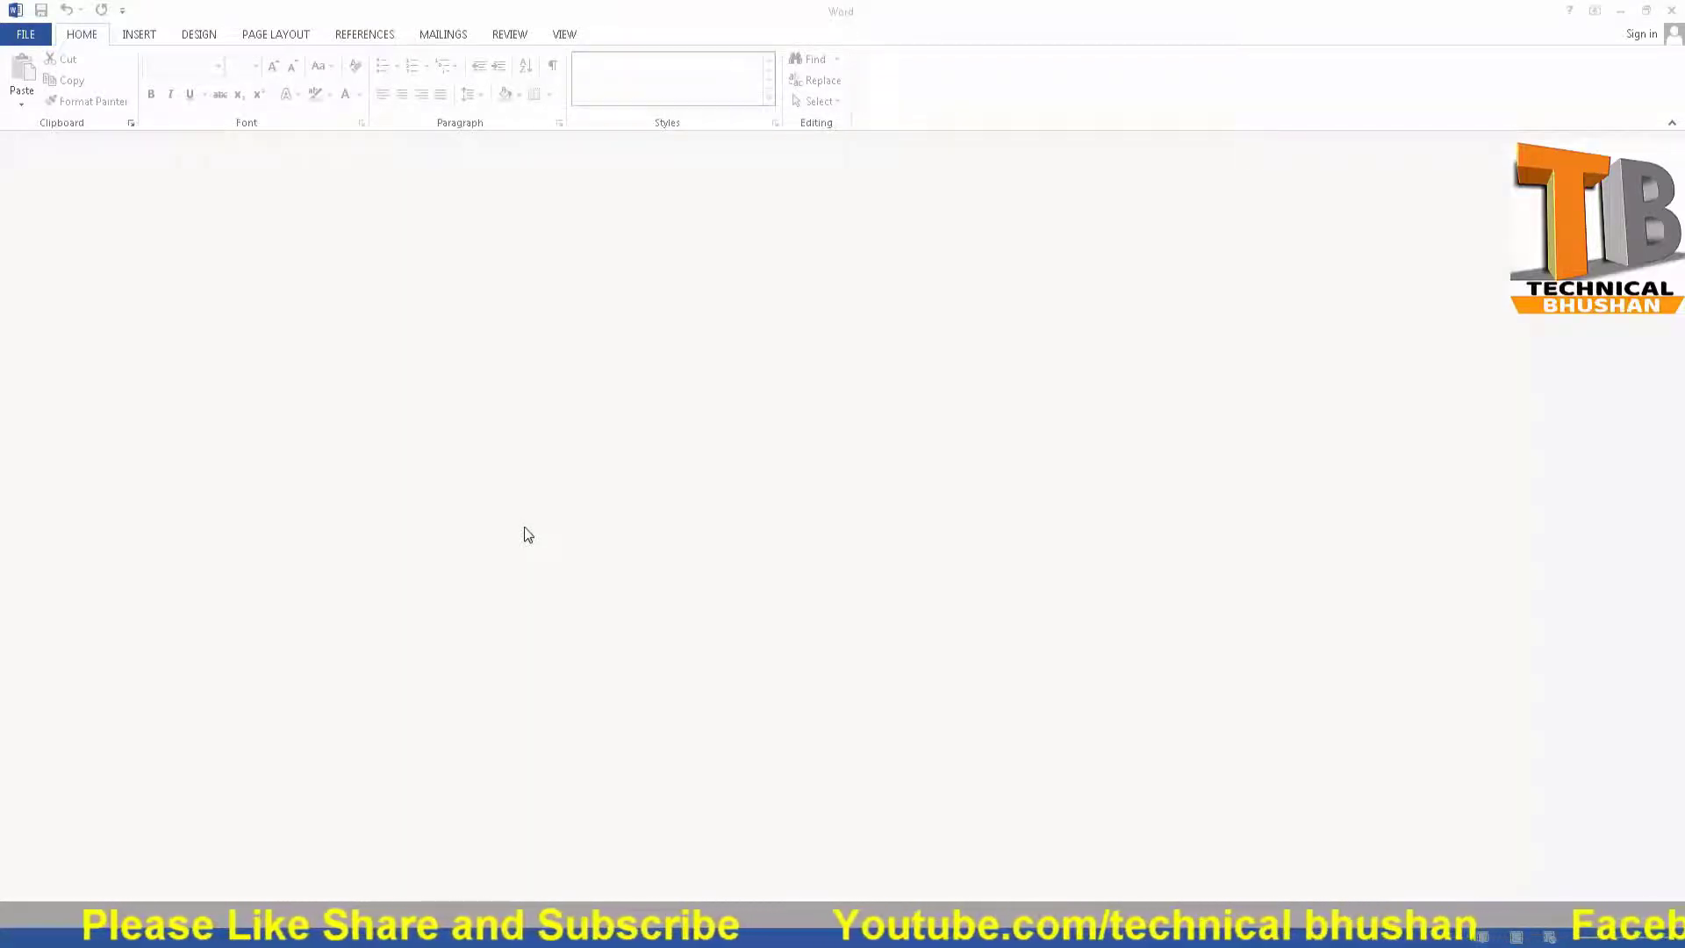
Create a new blank document (Document4) from the Blank document template
key("ctrl+n")
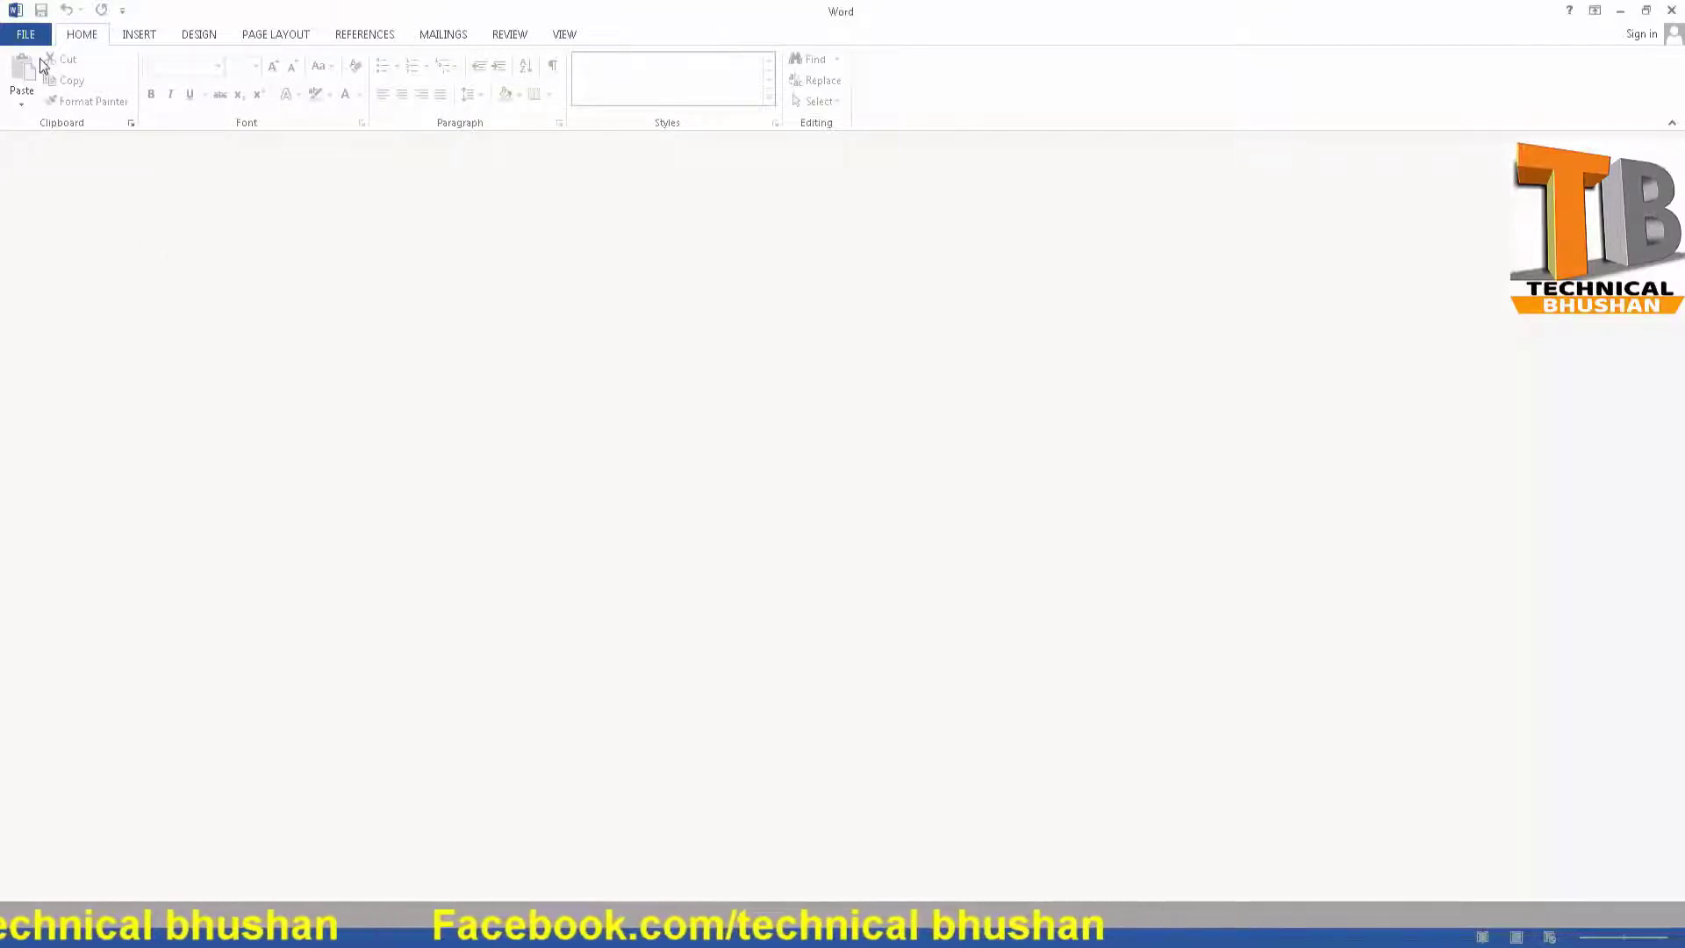
left_click(28, 35)
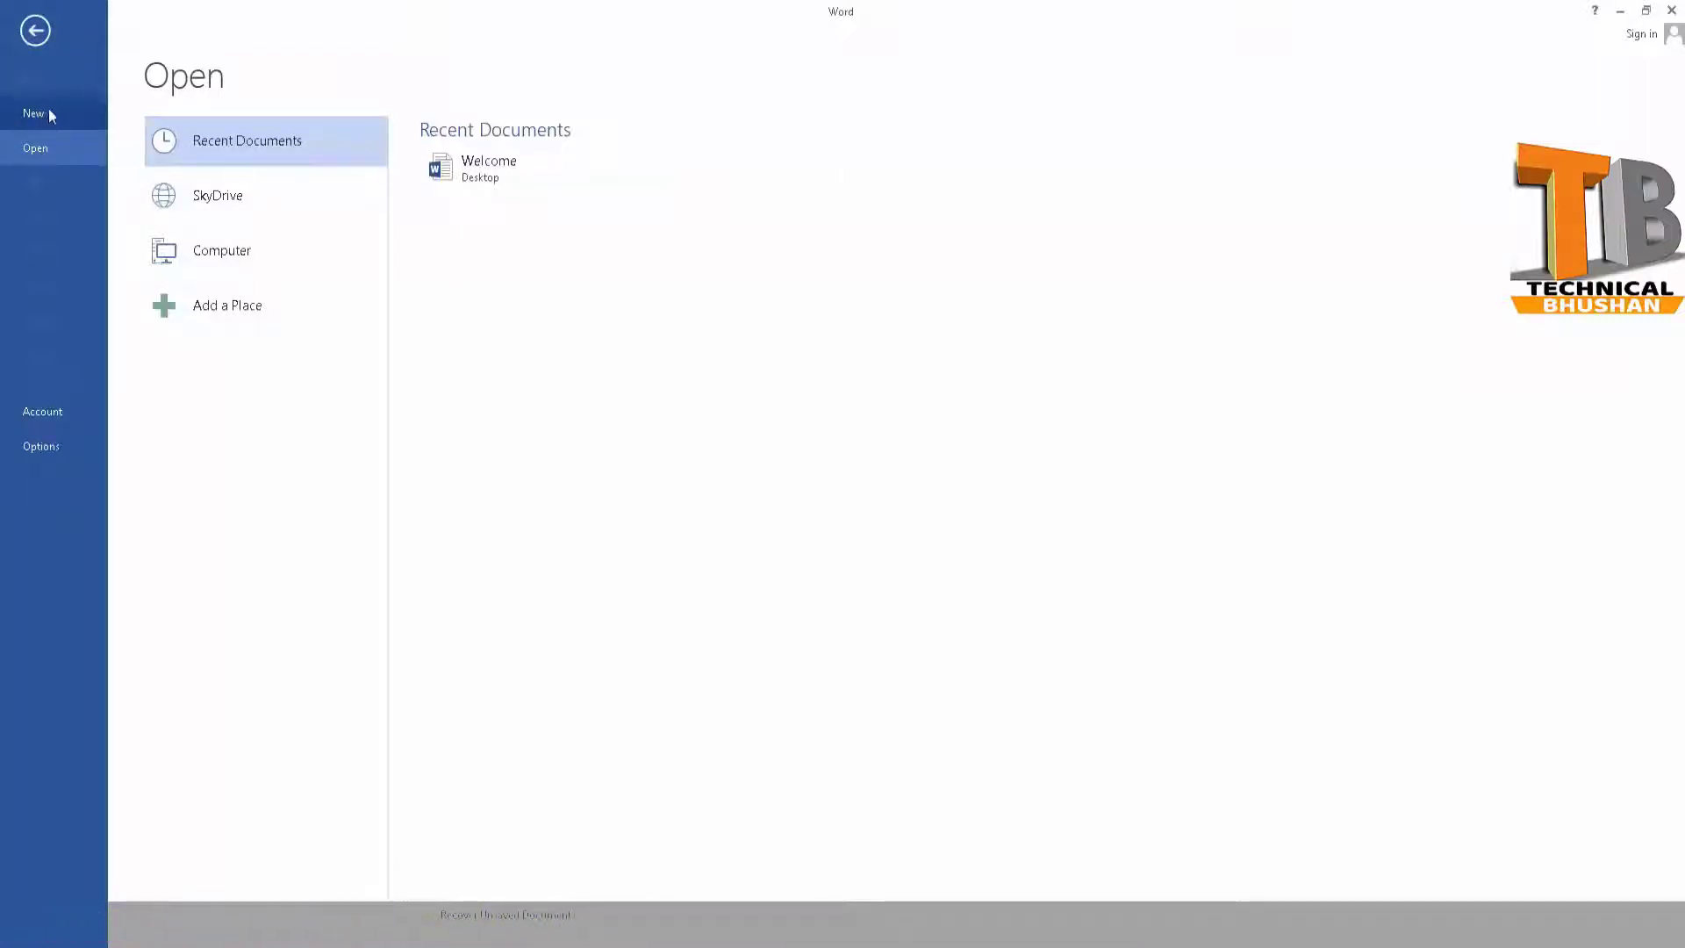
left_click(50, 116)
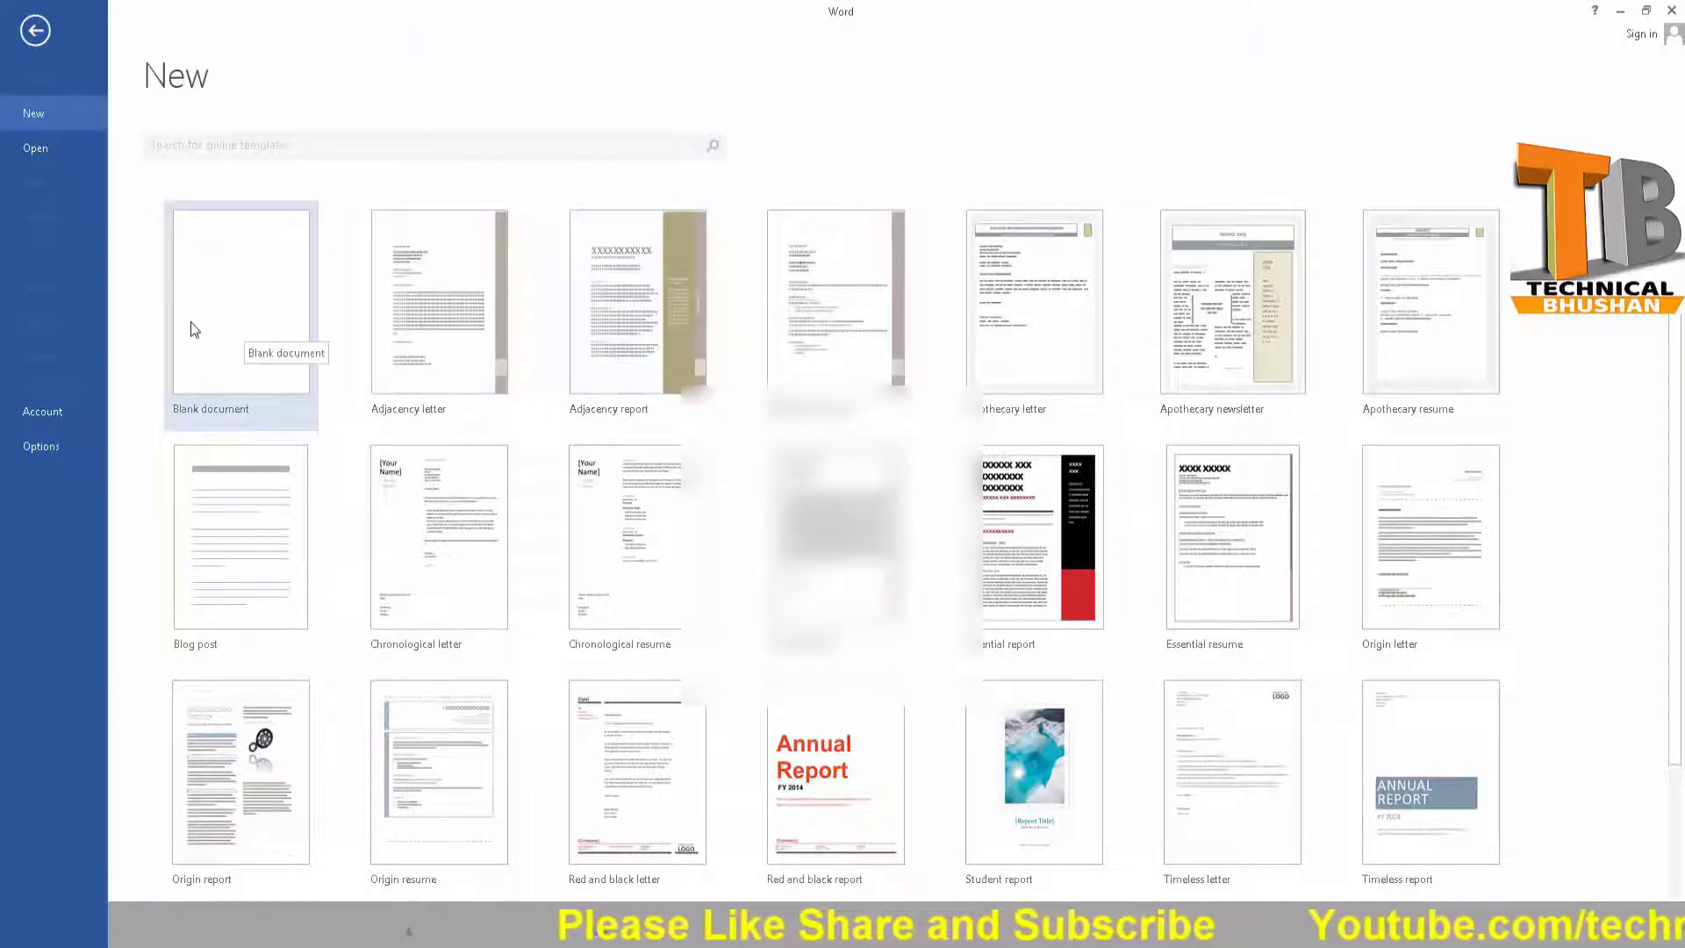
left_click(205, 342)
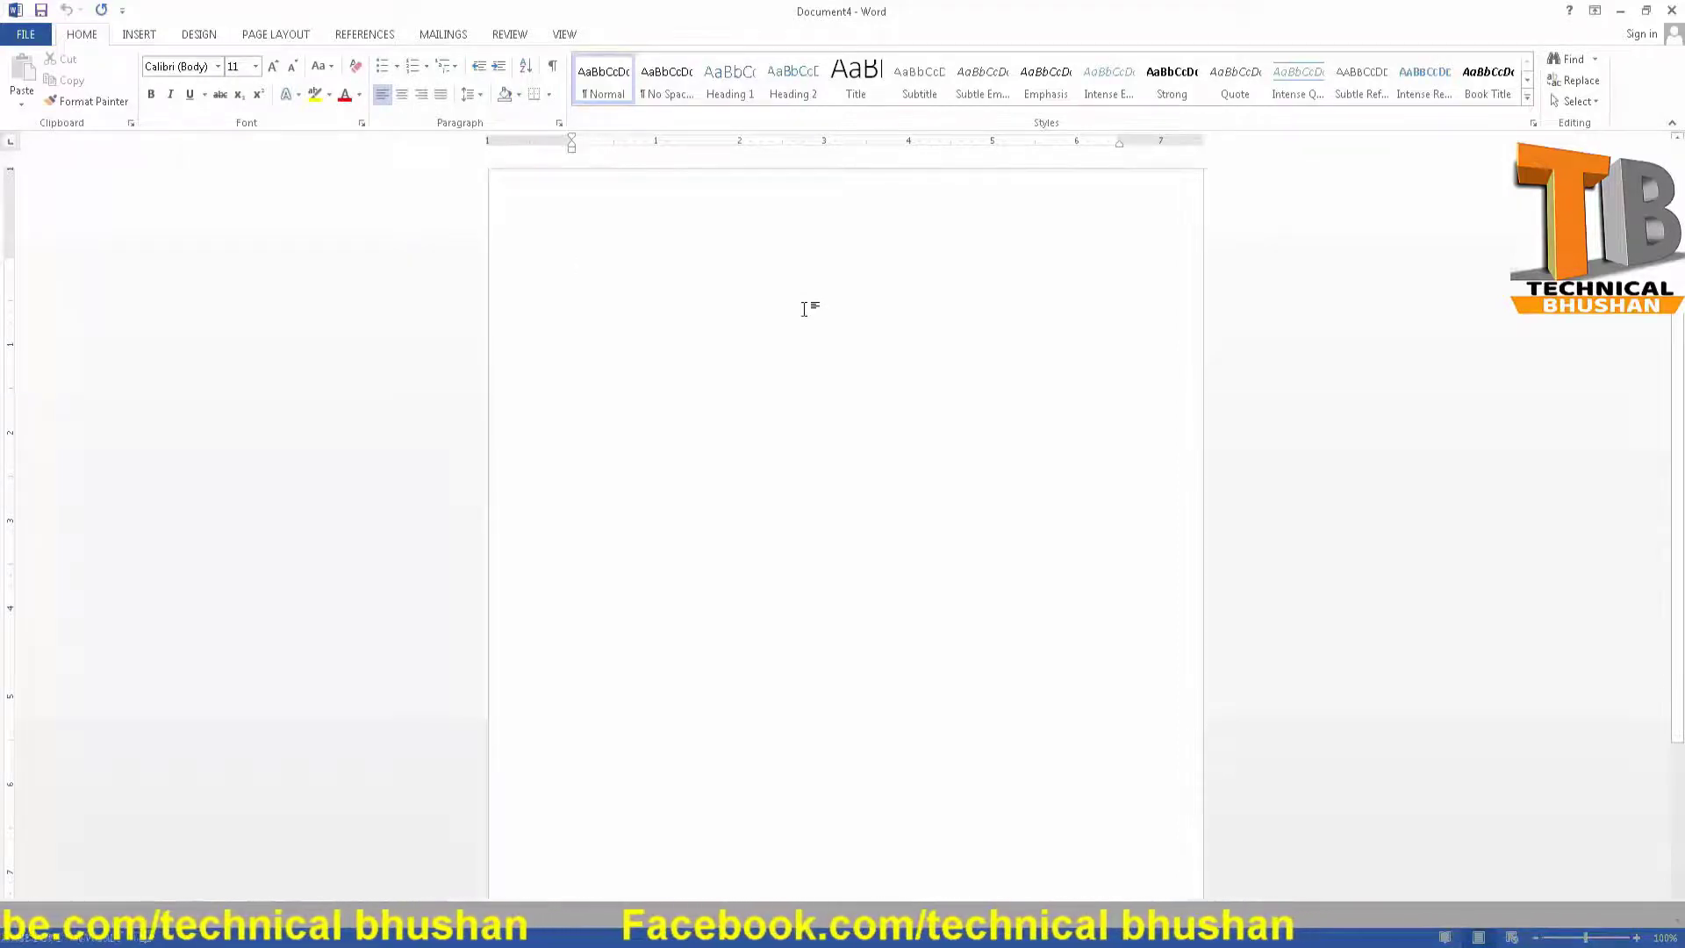
Enter 'This is my first file!' at font size 24 and start saving
type("this")
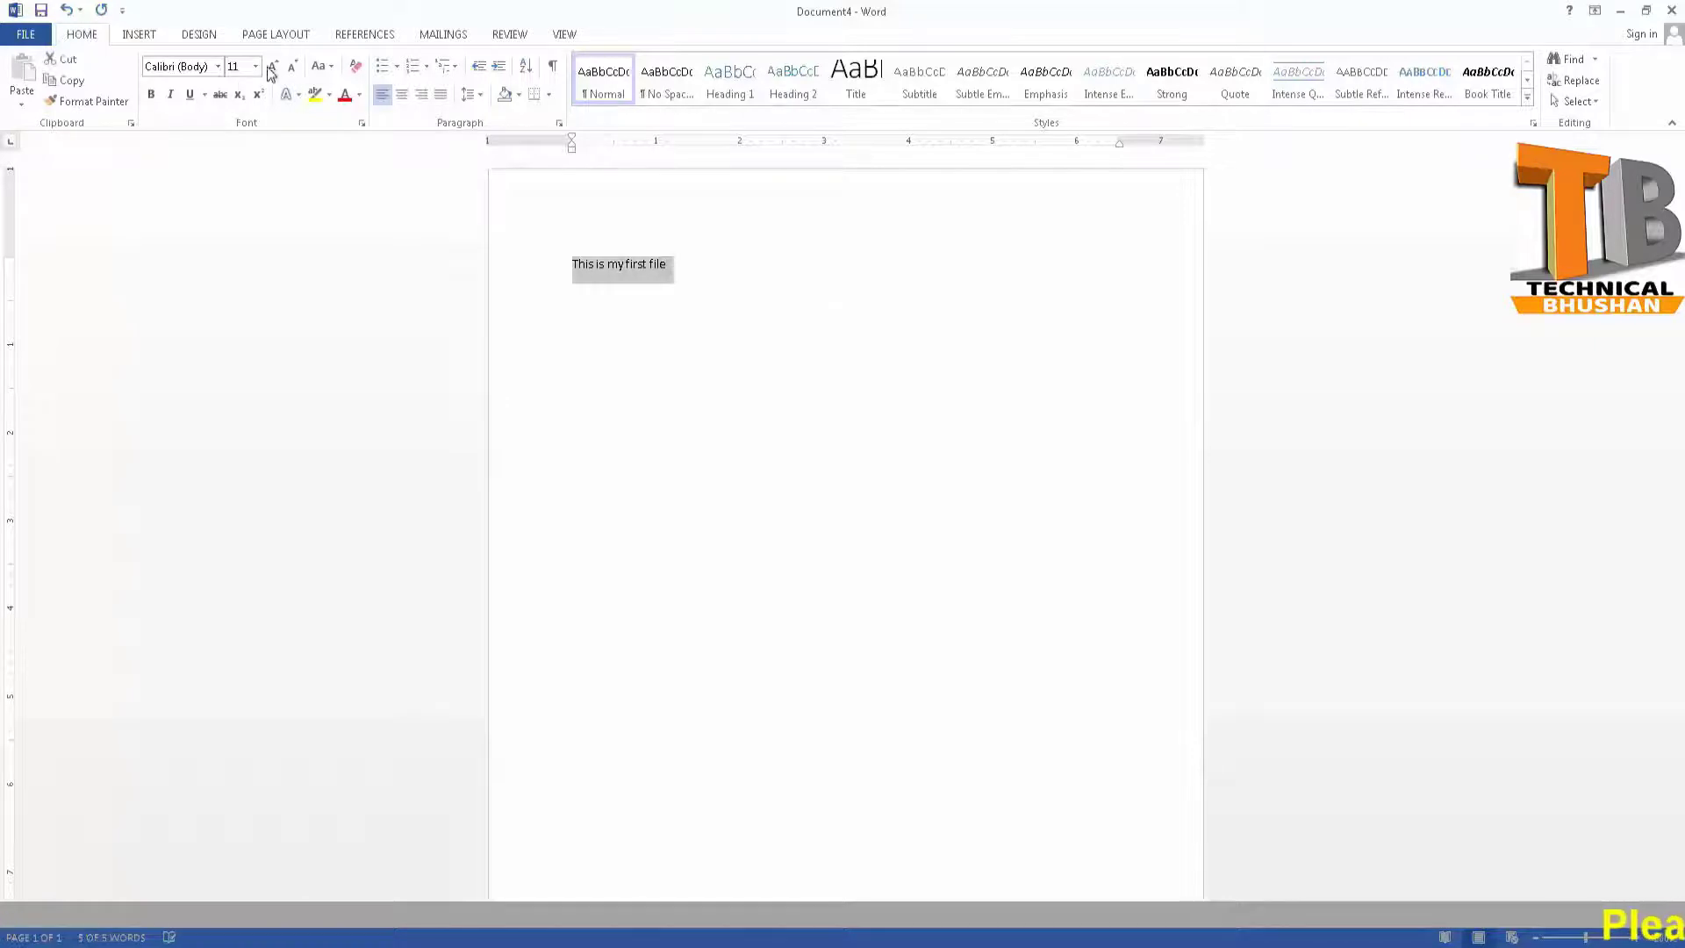
left_click(235, 262)
type("!")
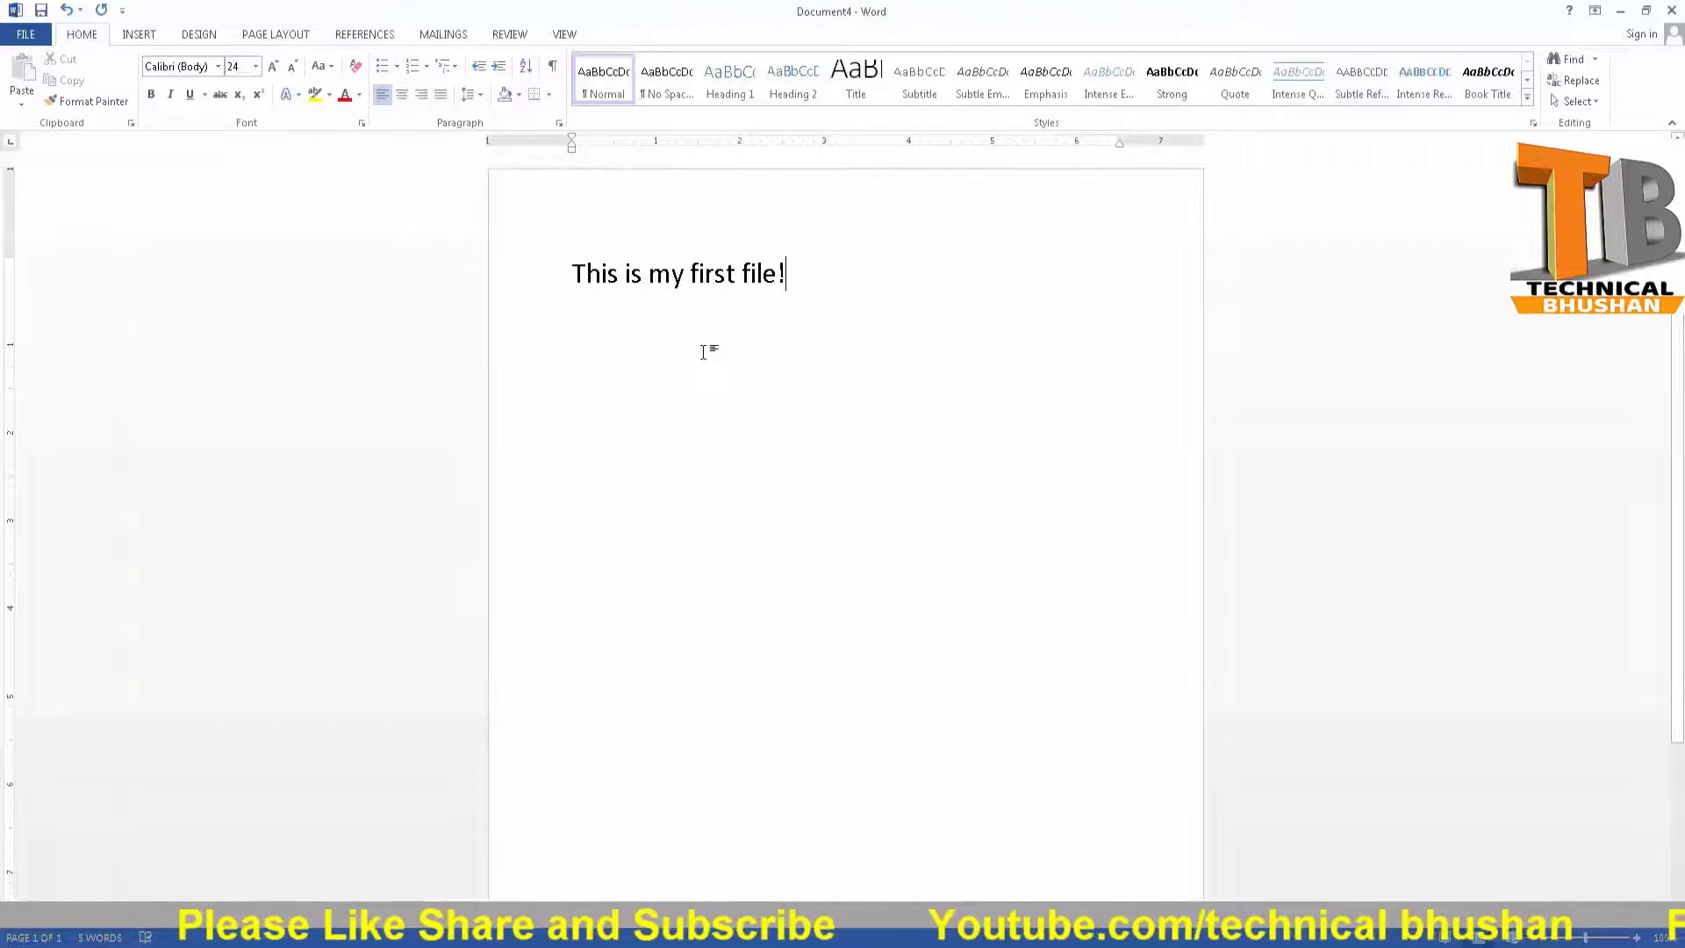
key("ctrl+s")
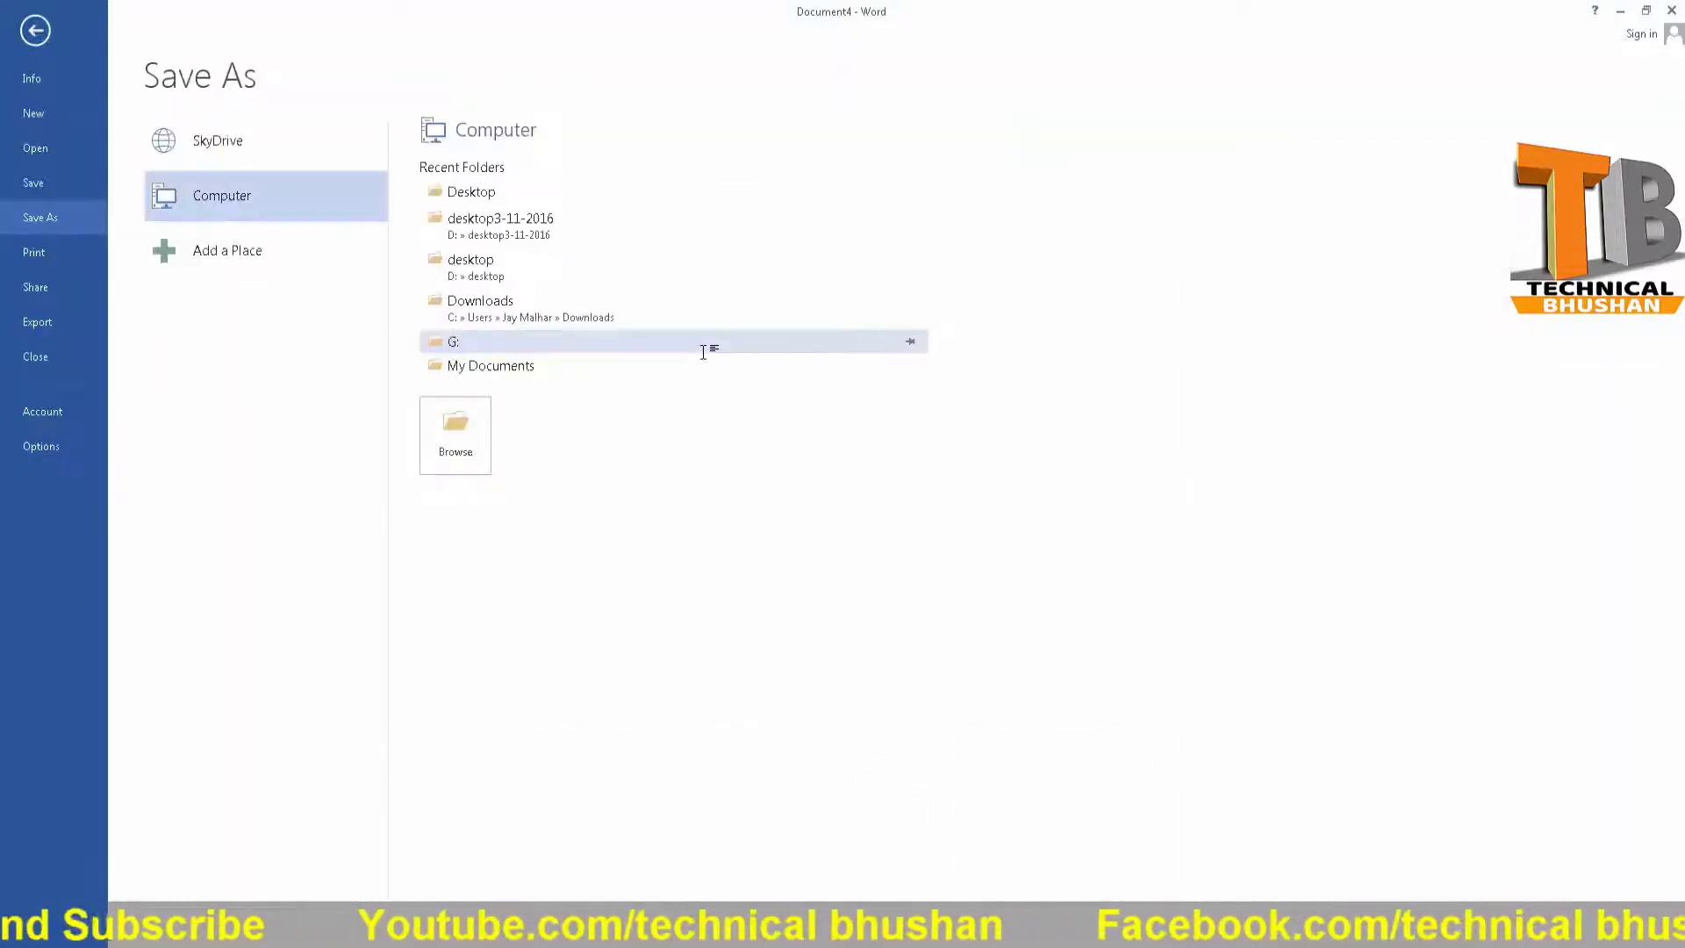
Show the Save As page with Computer's recent folders for Document4
left_click(36, 31)
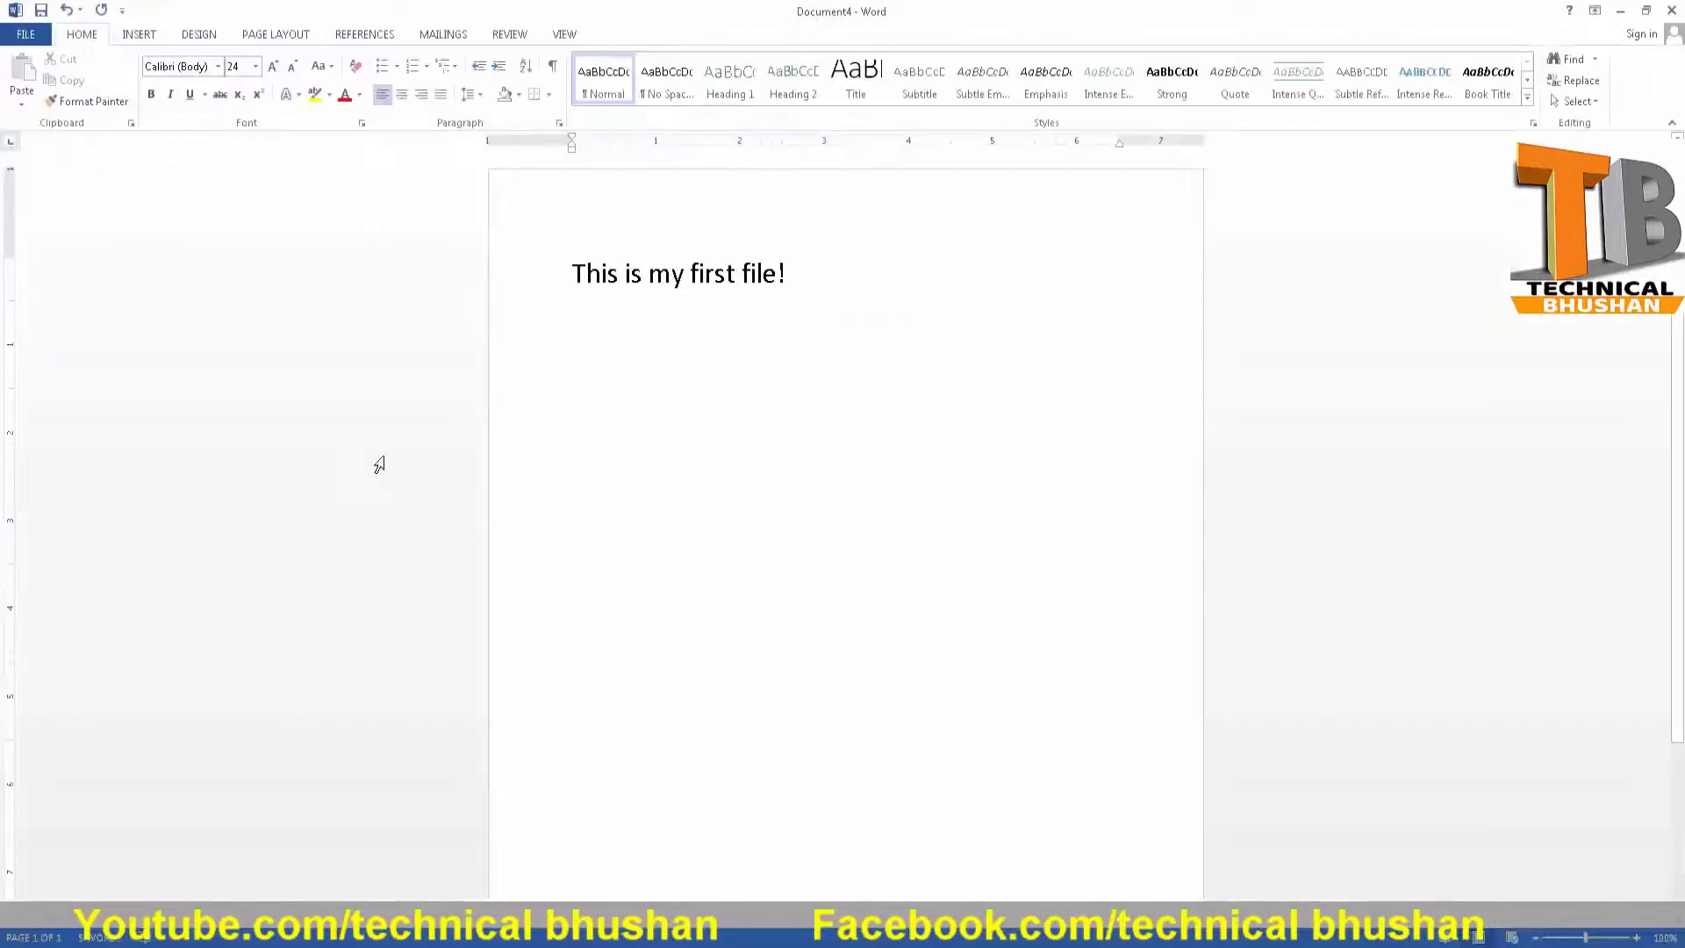
left_click(22, 39)
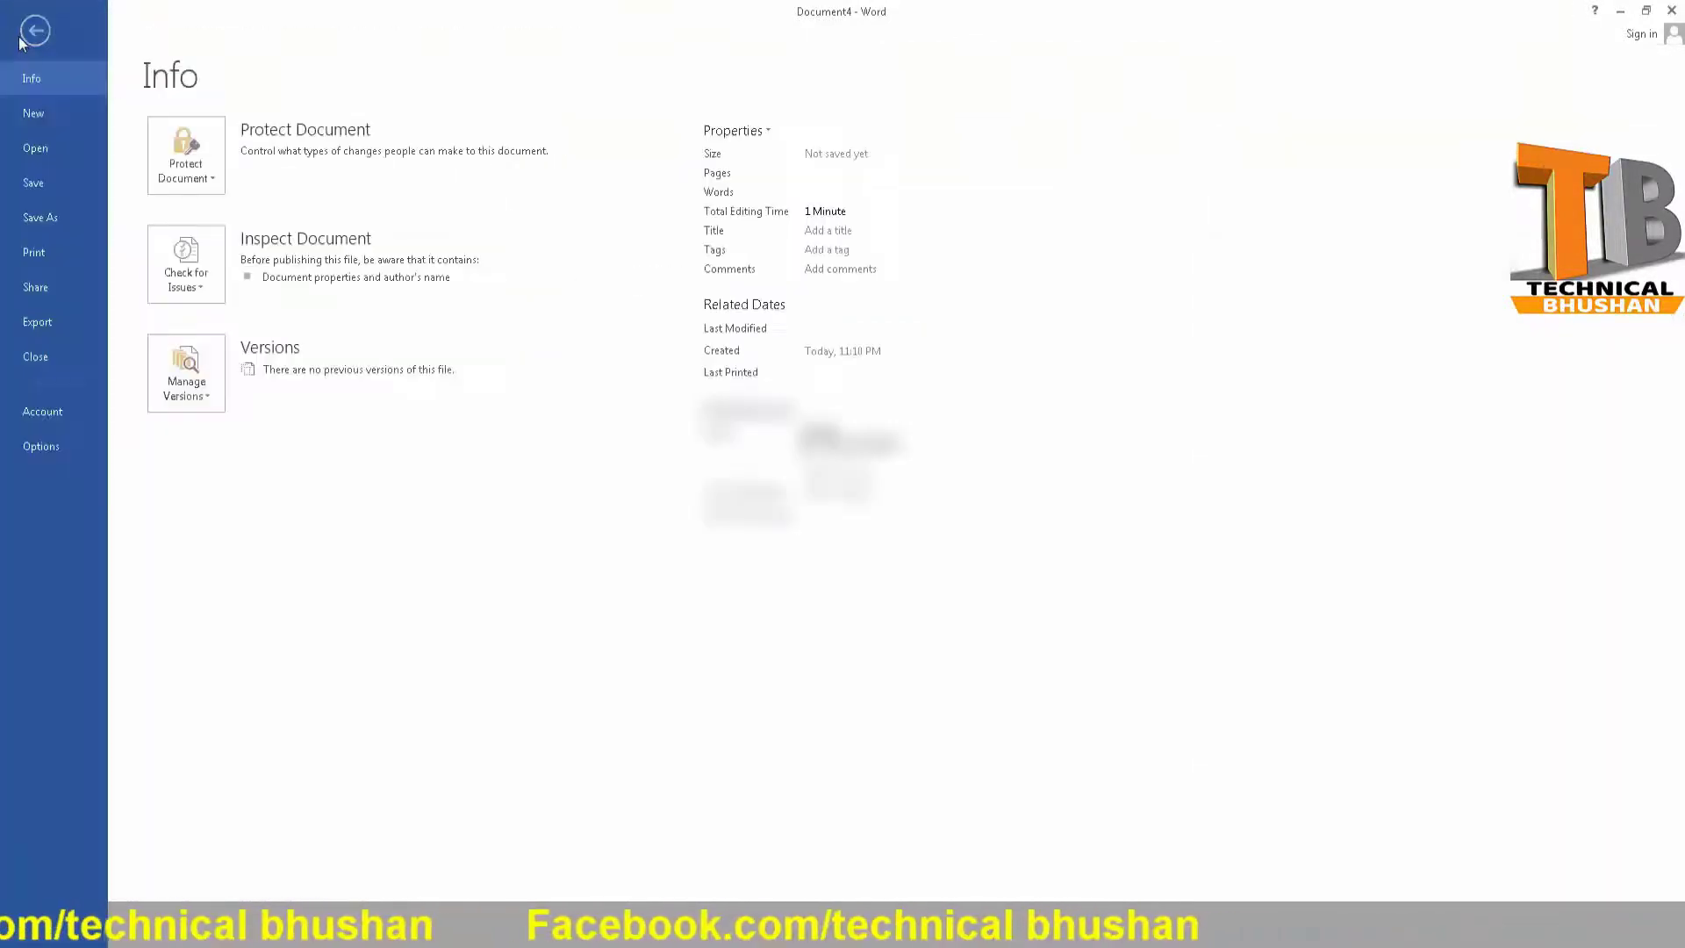
left_click(45, 184)
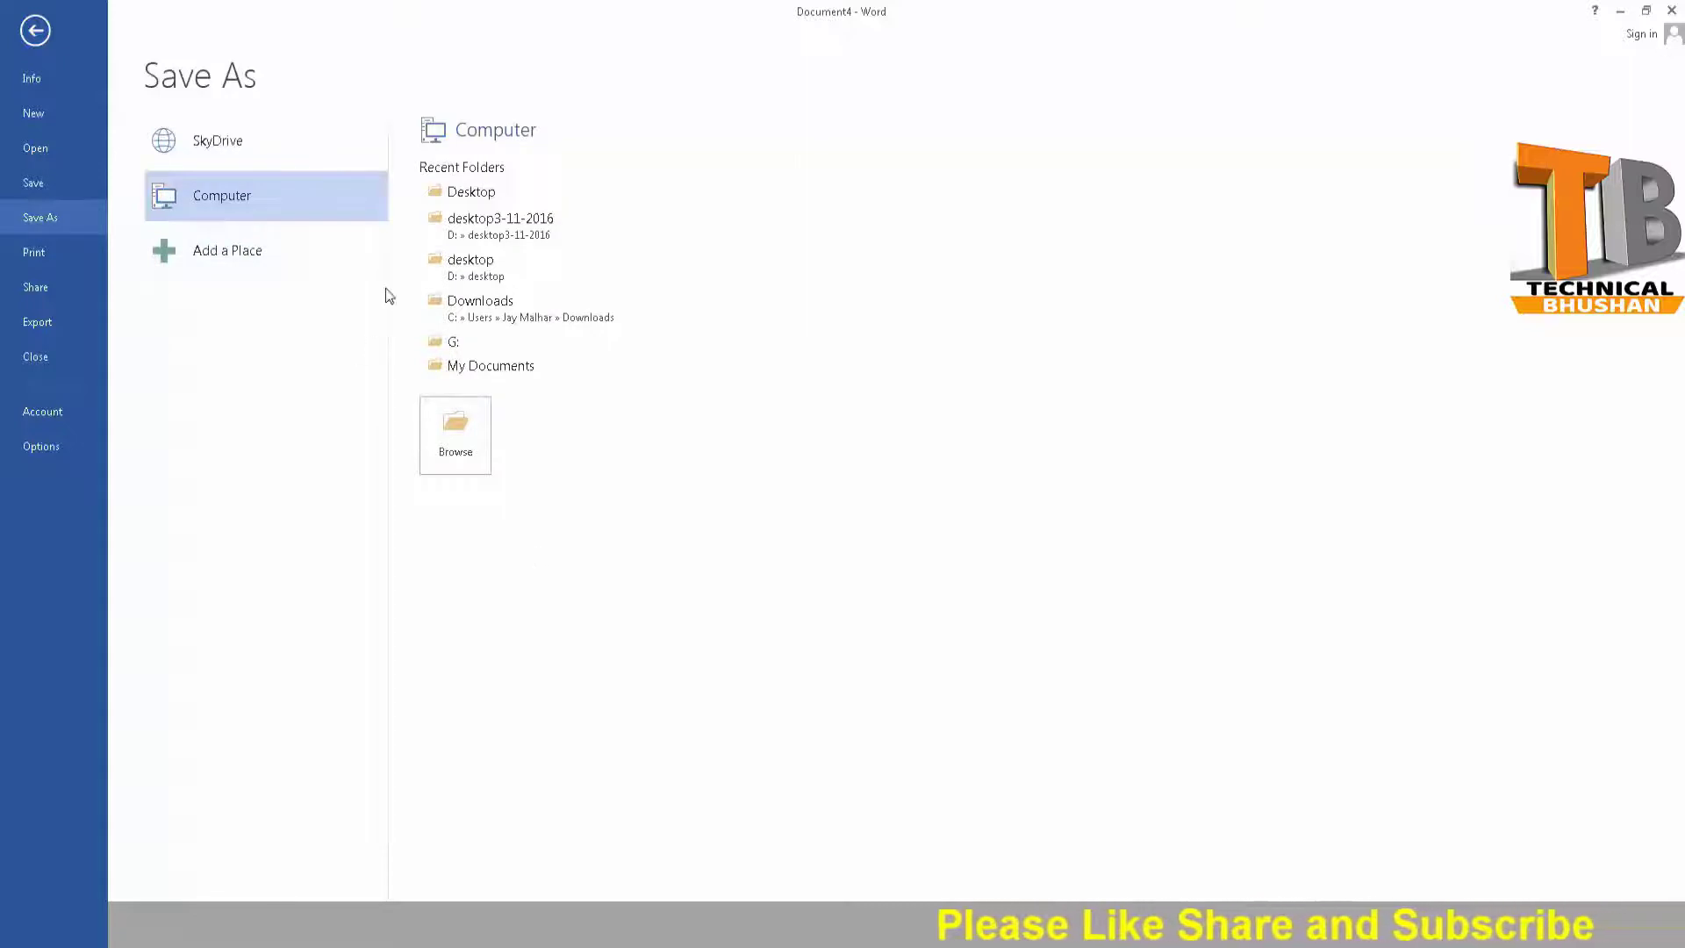
Save the document to the Desktop under the name 'This is my first file'
left_click(482, 199)
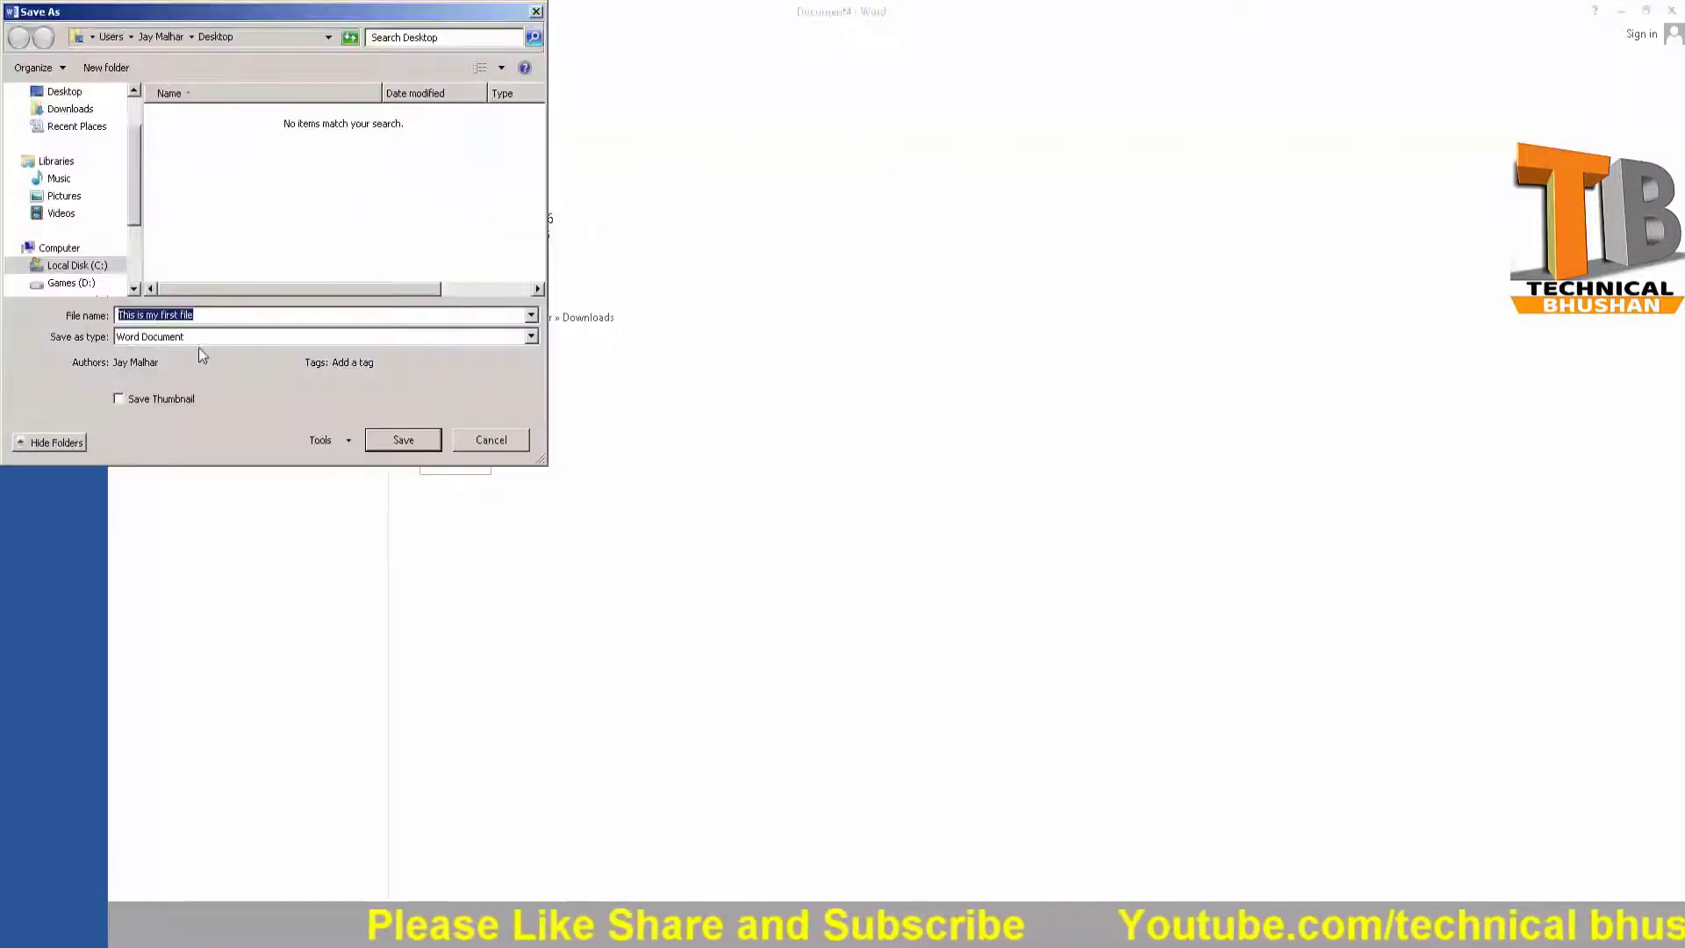
left_click(229, 314)
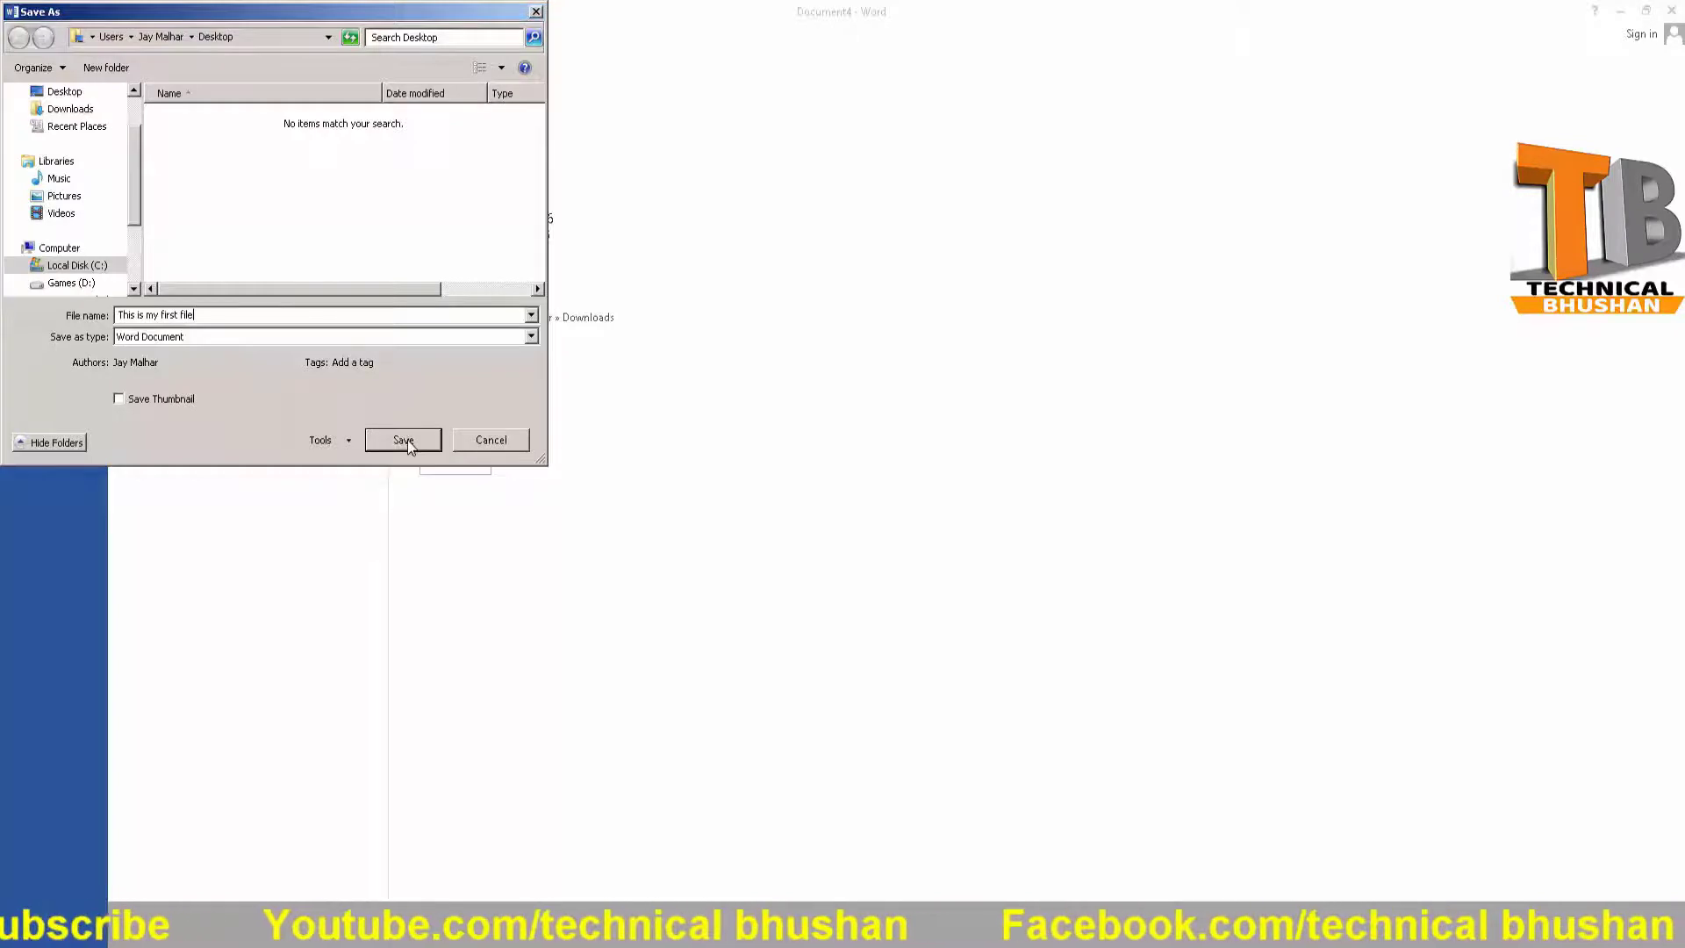
left_click(404, 441)
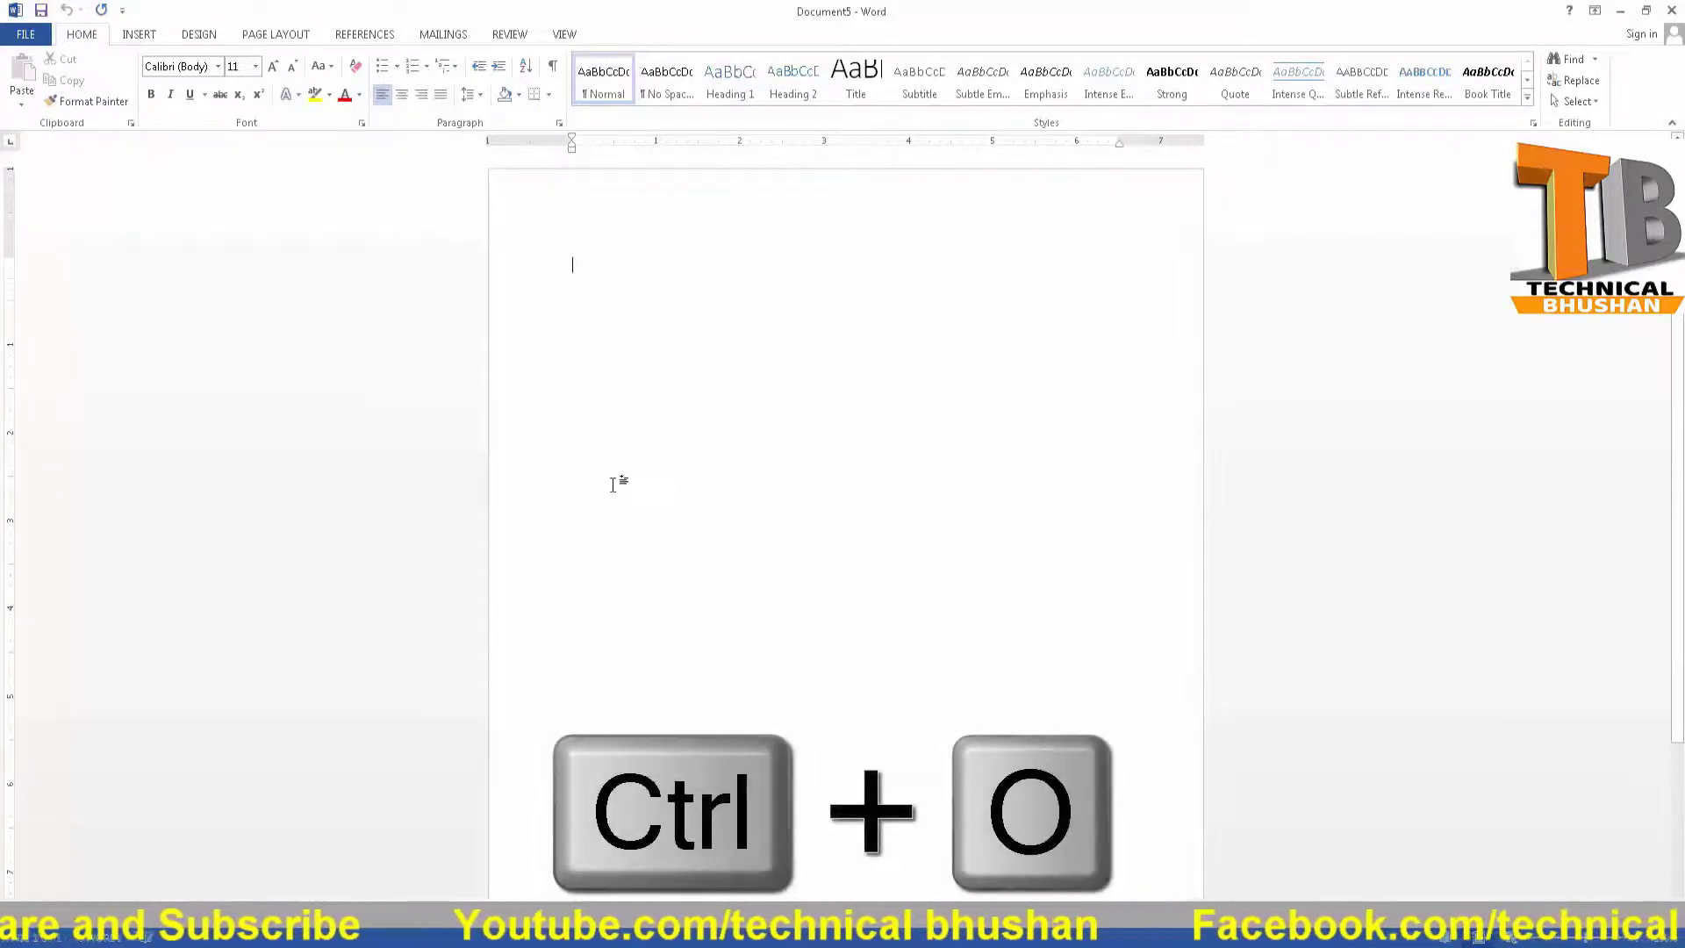
Show the Open page's Recent Documents, which lists 'This is my first file' and Welcome
key("ctrl+o")
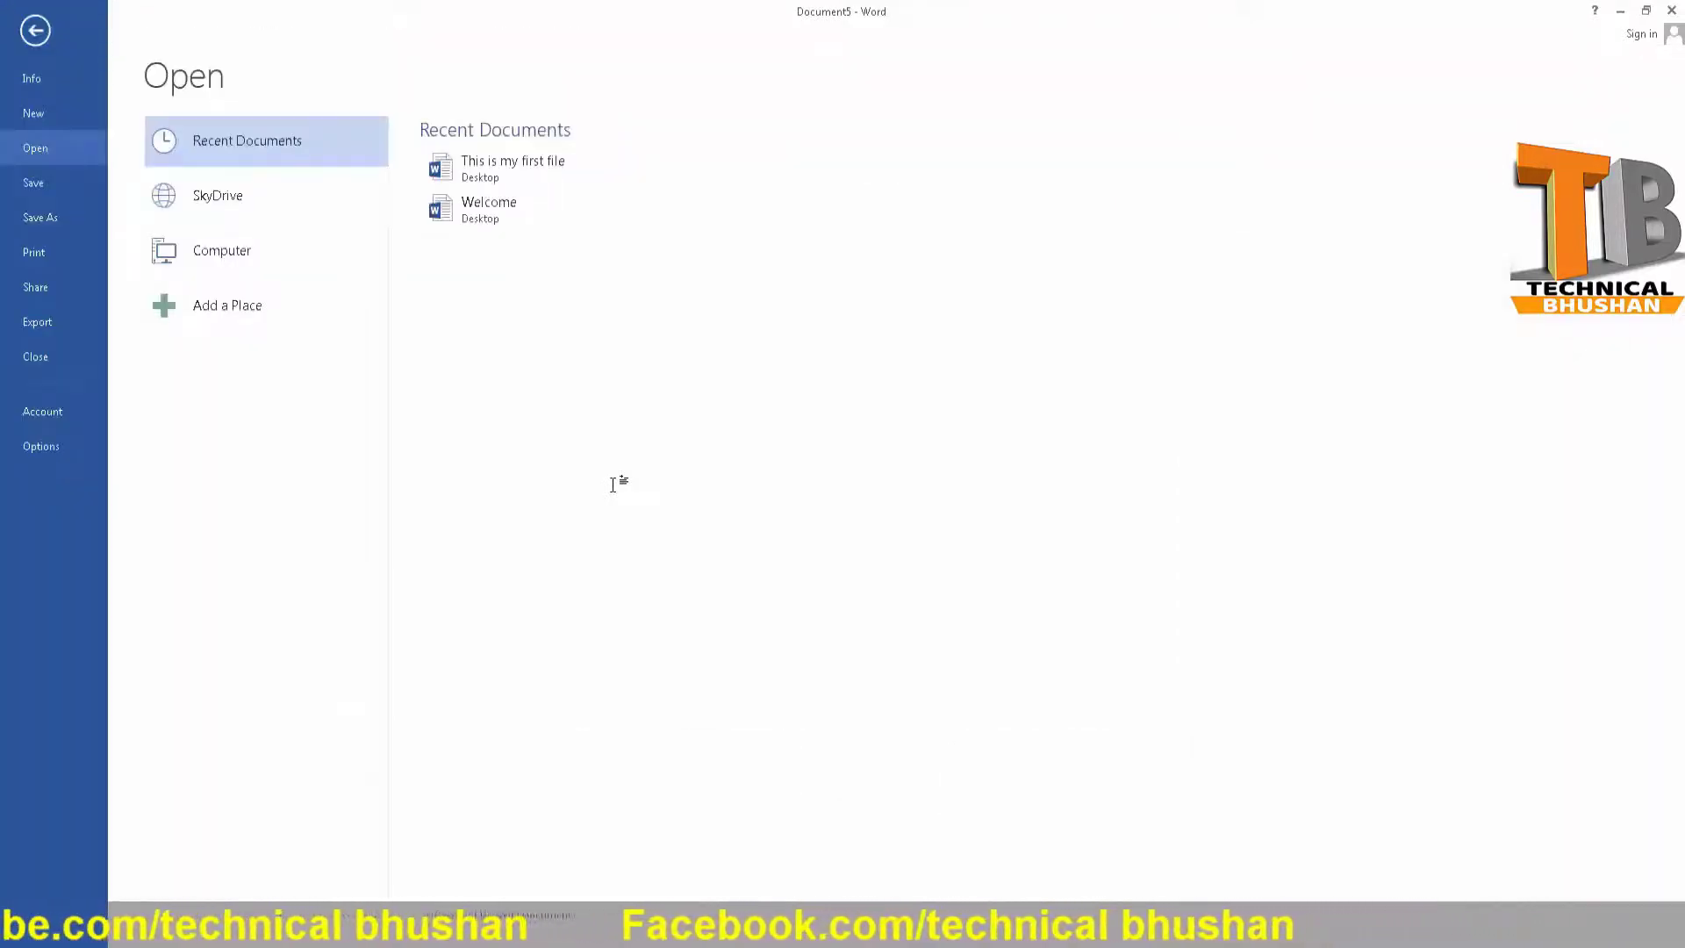
left_click(32, 35)
left_click(26, 35)
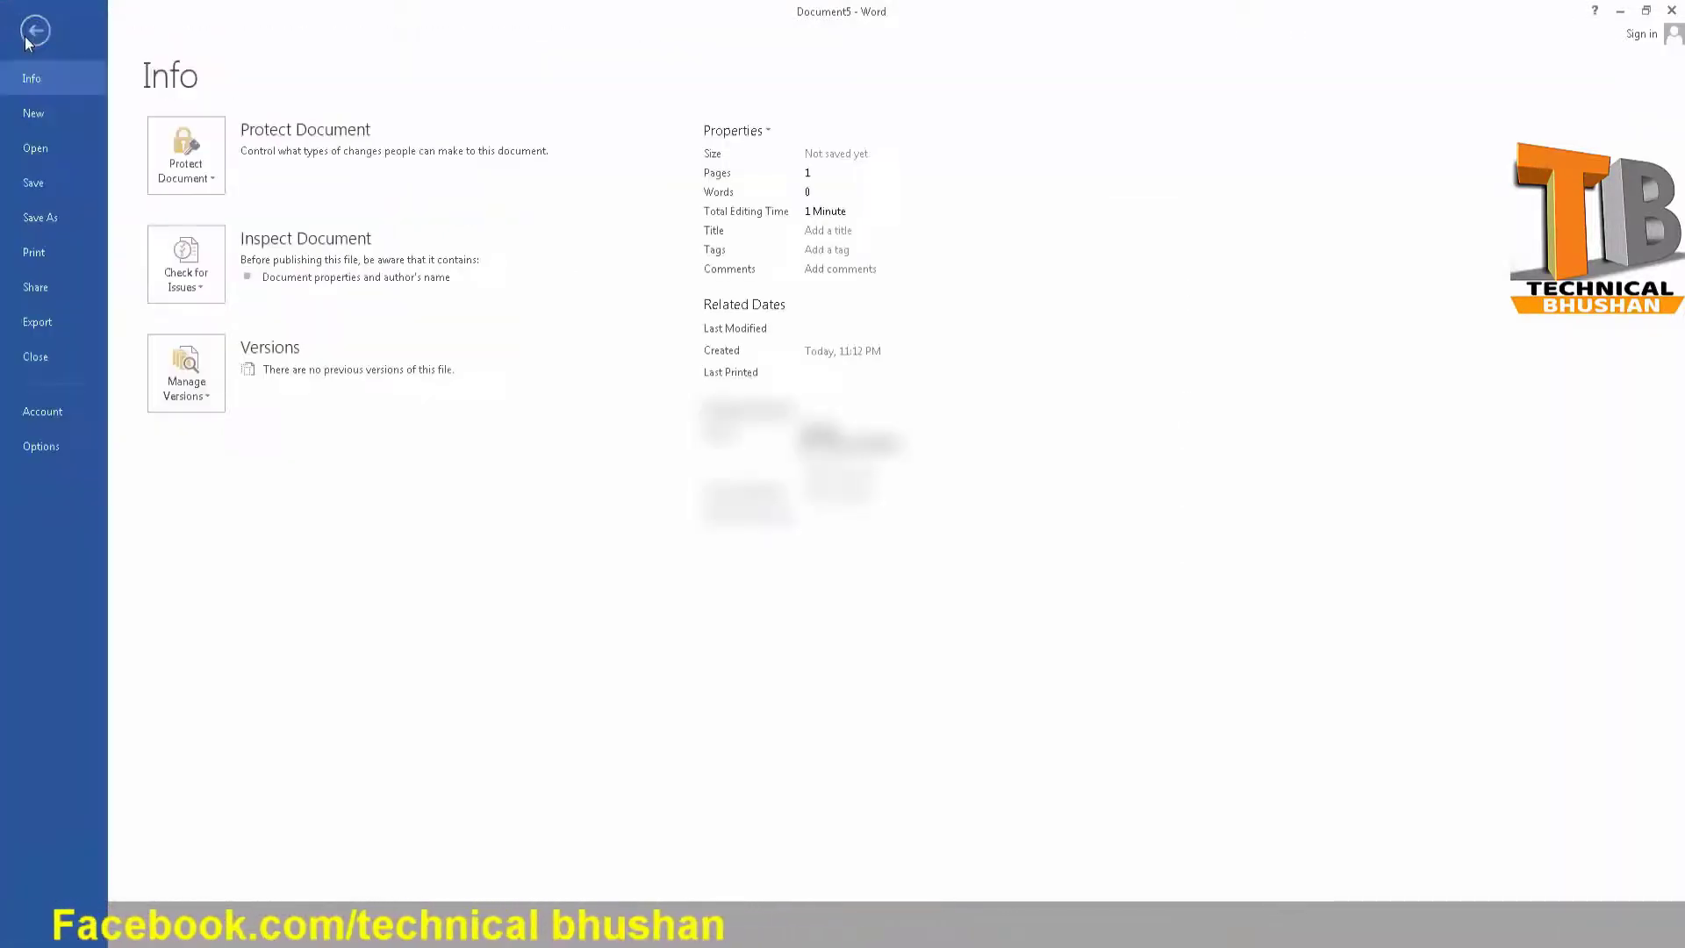
left_click(38, 151)
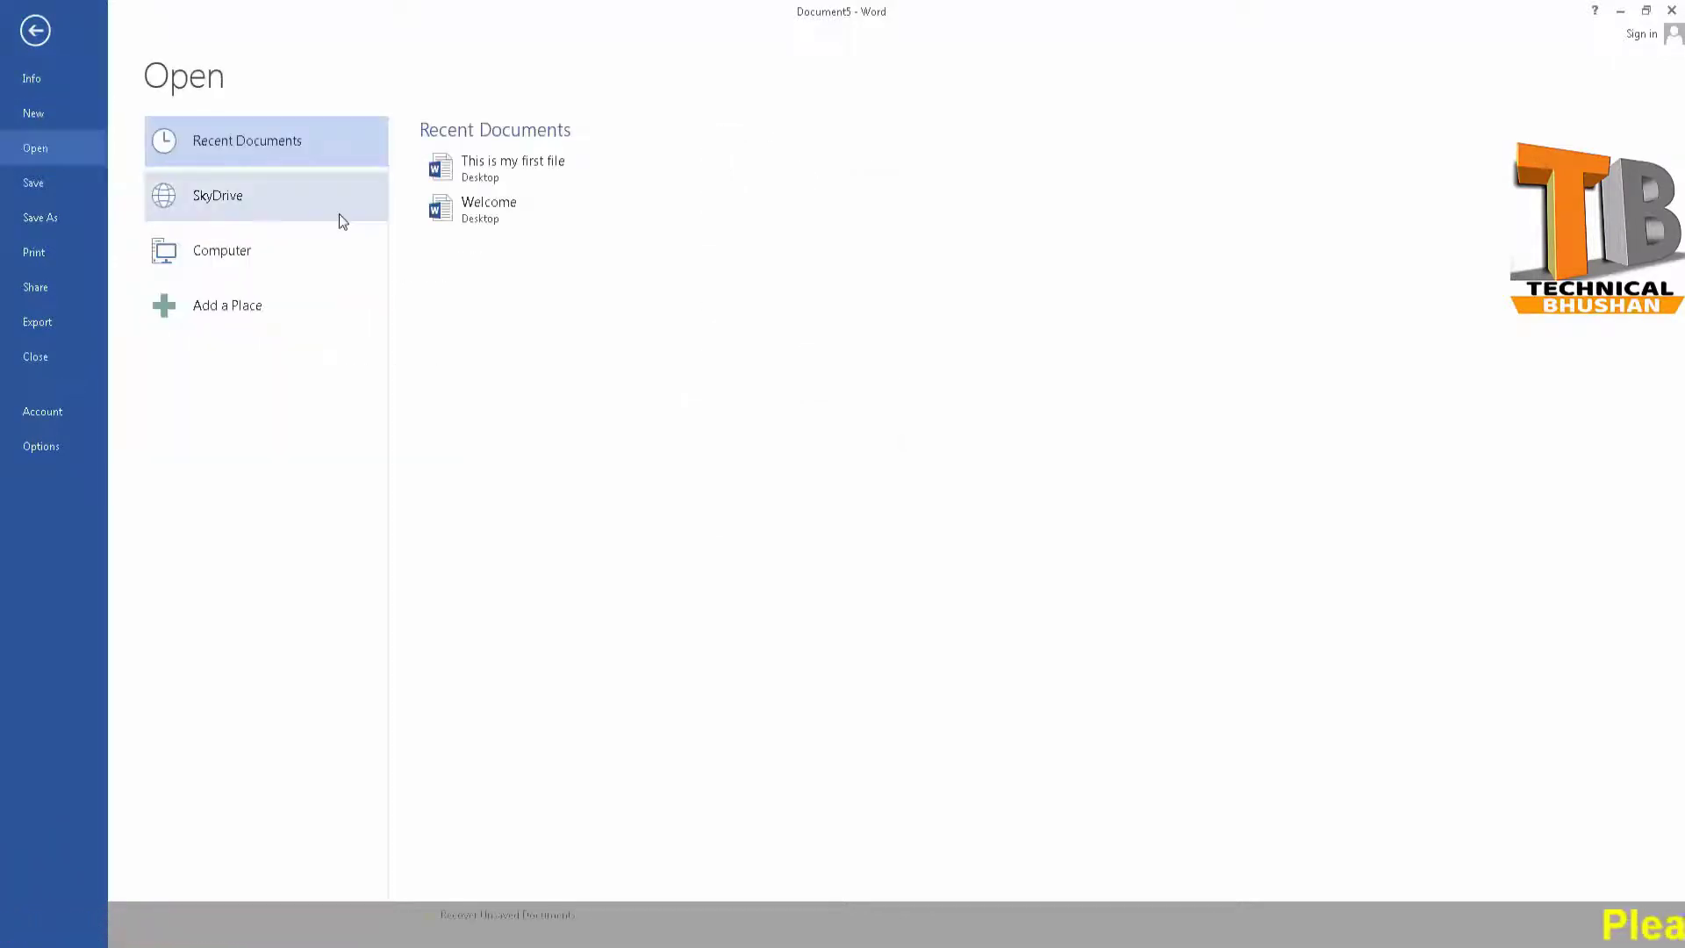
mouse_move(540, 170)
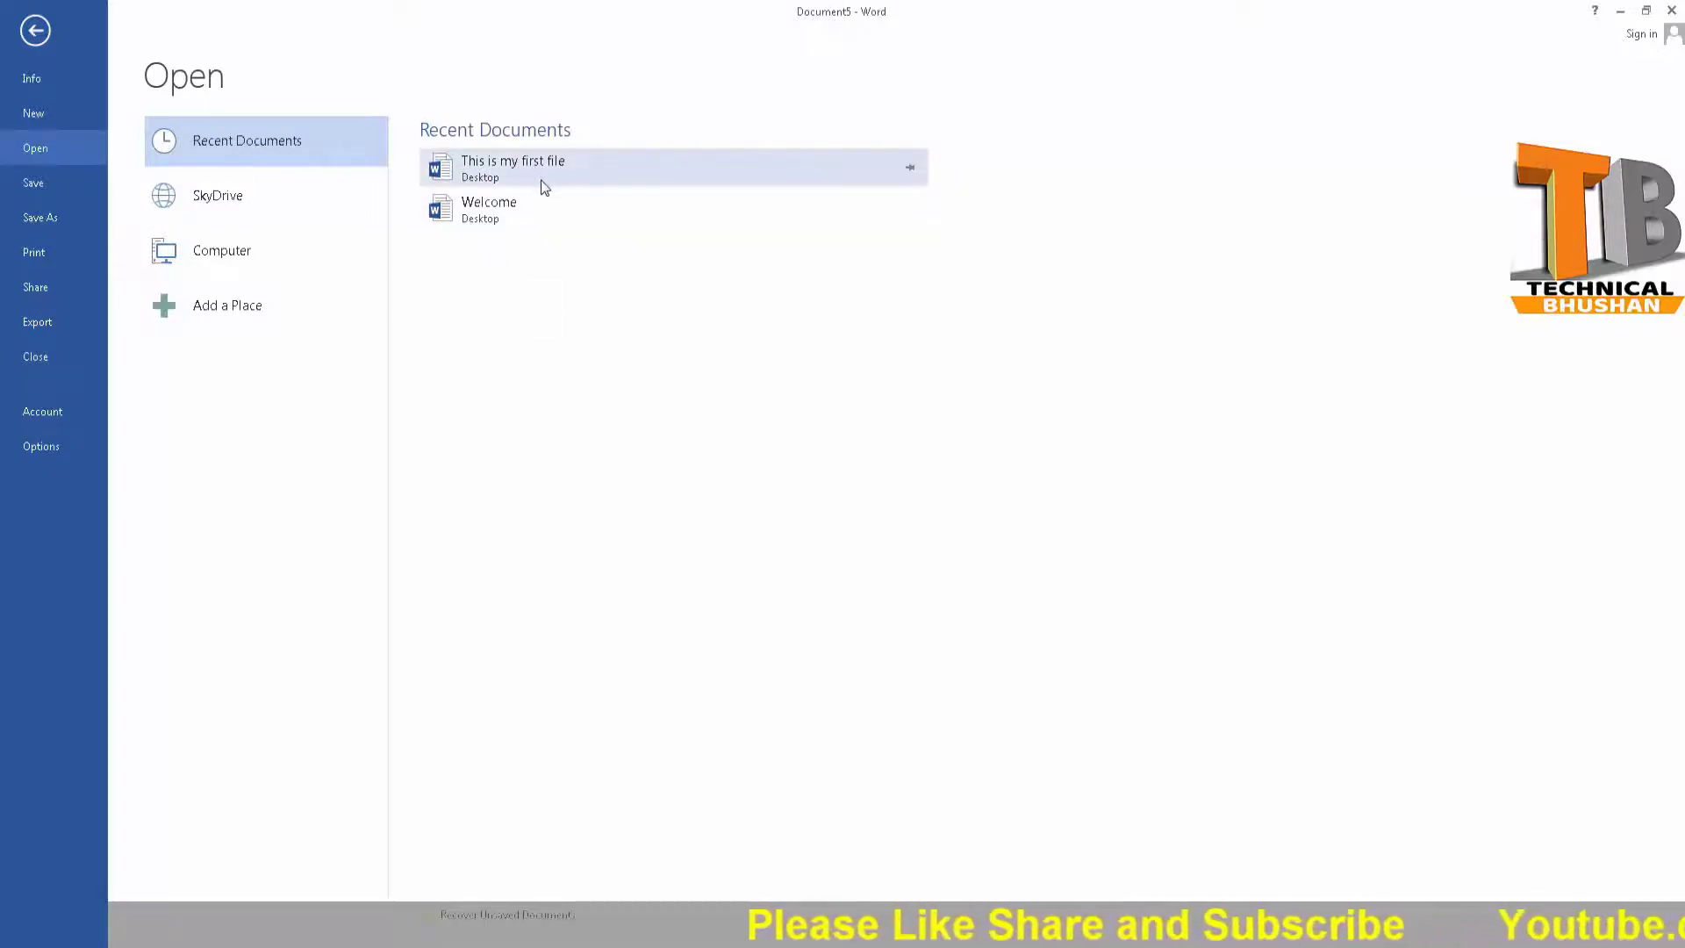
Reopen 'This is my first file' from the Recent Documents list
left_click(534, 172)
type("Please subscribe")
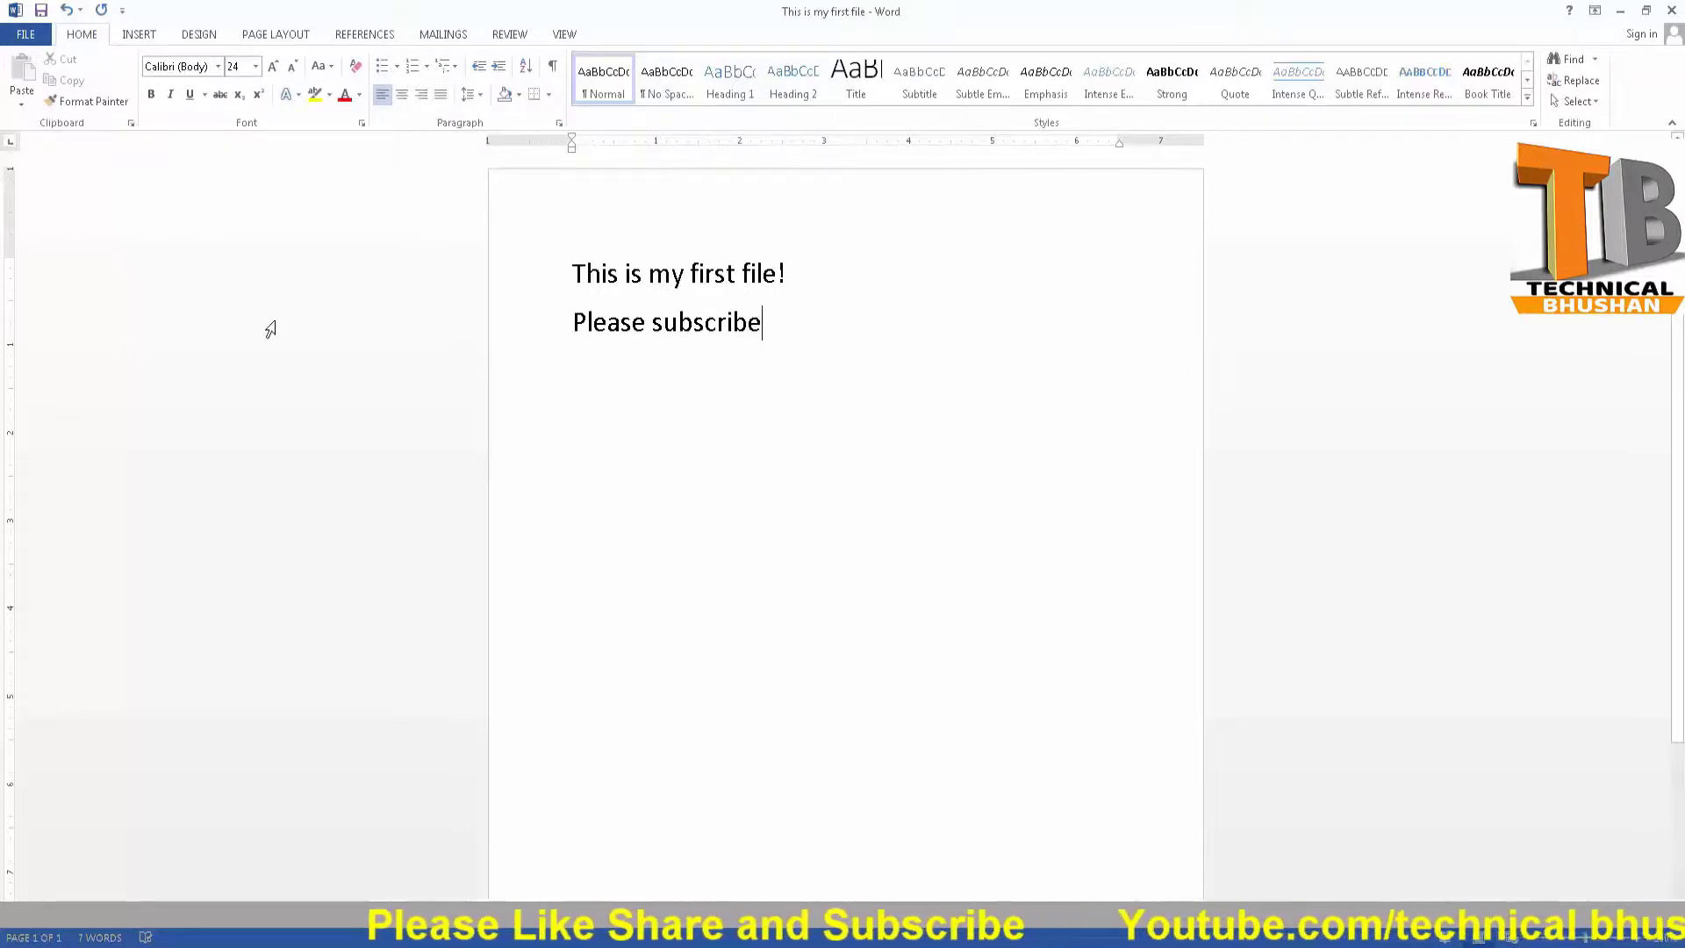
Save a copy to the Desktop with the file name 'This is my second file'
left_click(26, 34)
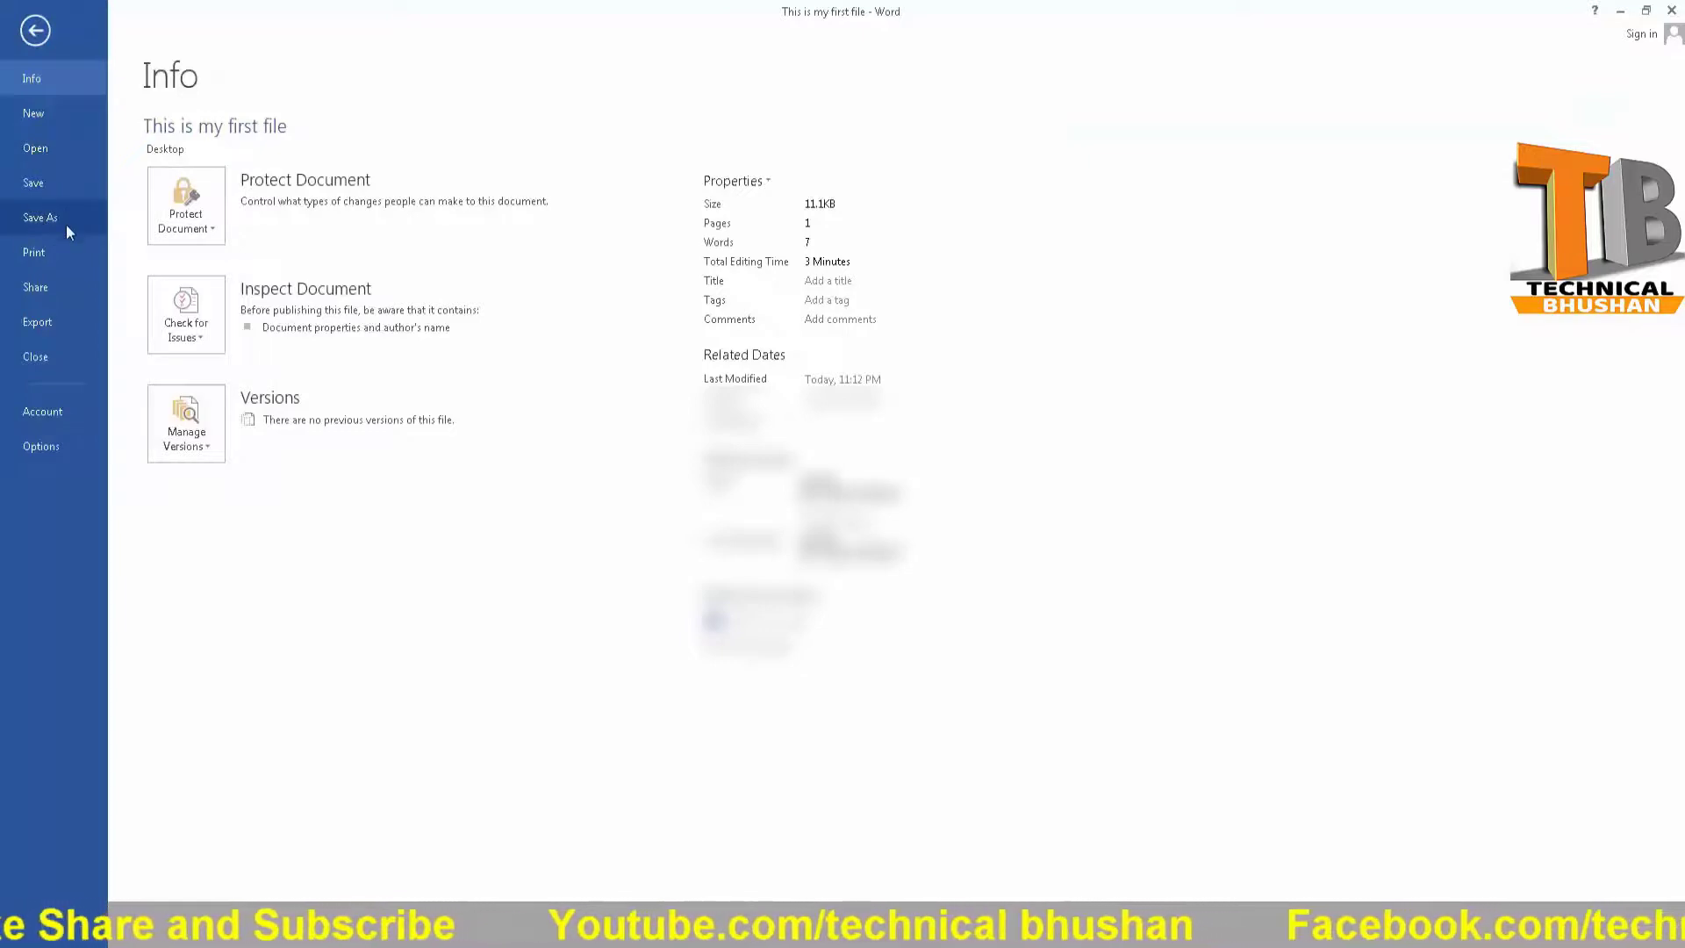
left_click(42, 219)
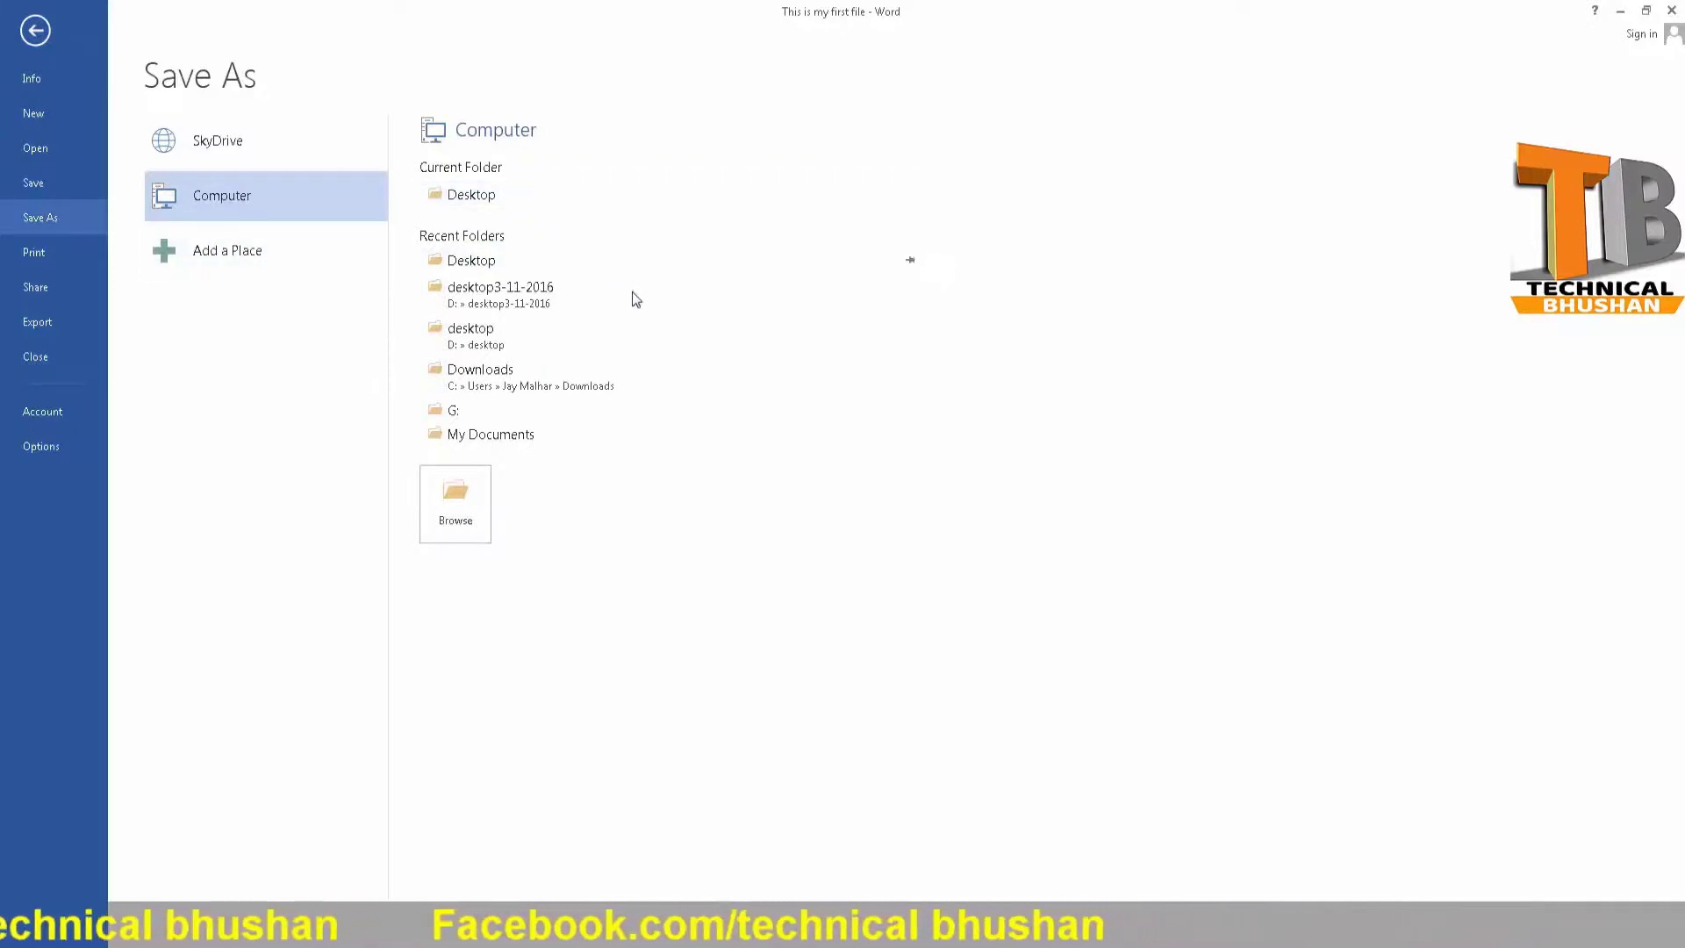
left_click(474, 195)
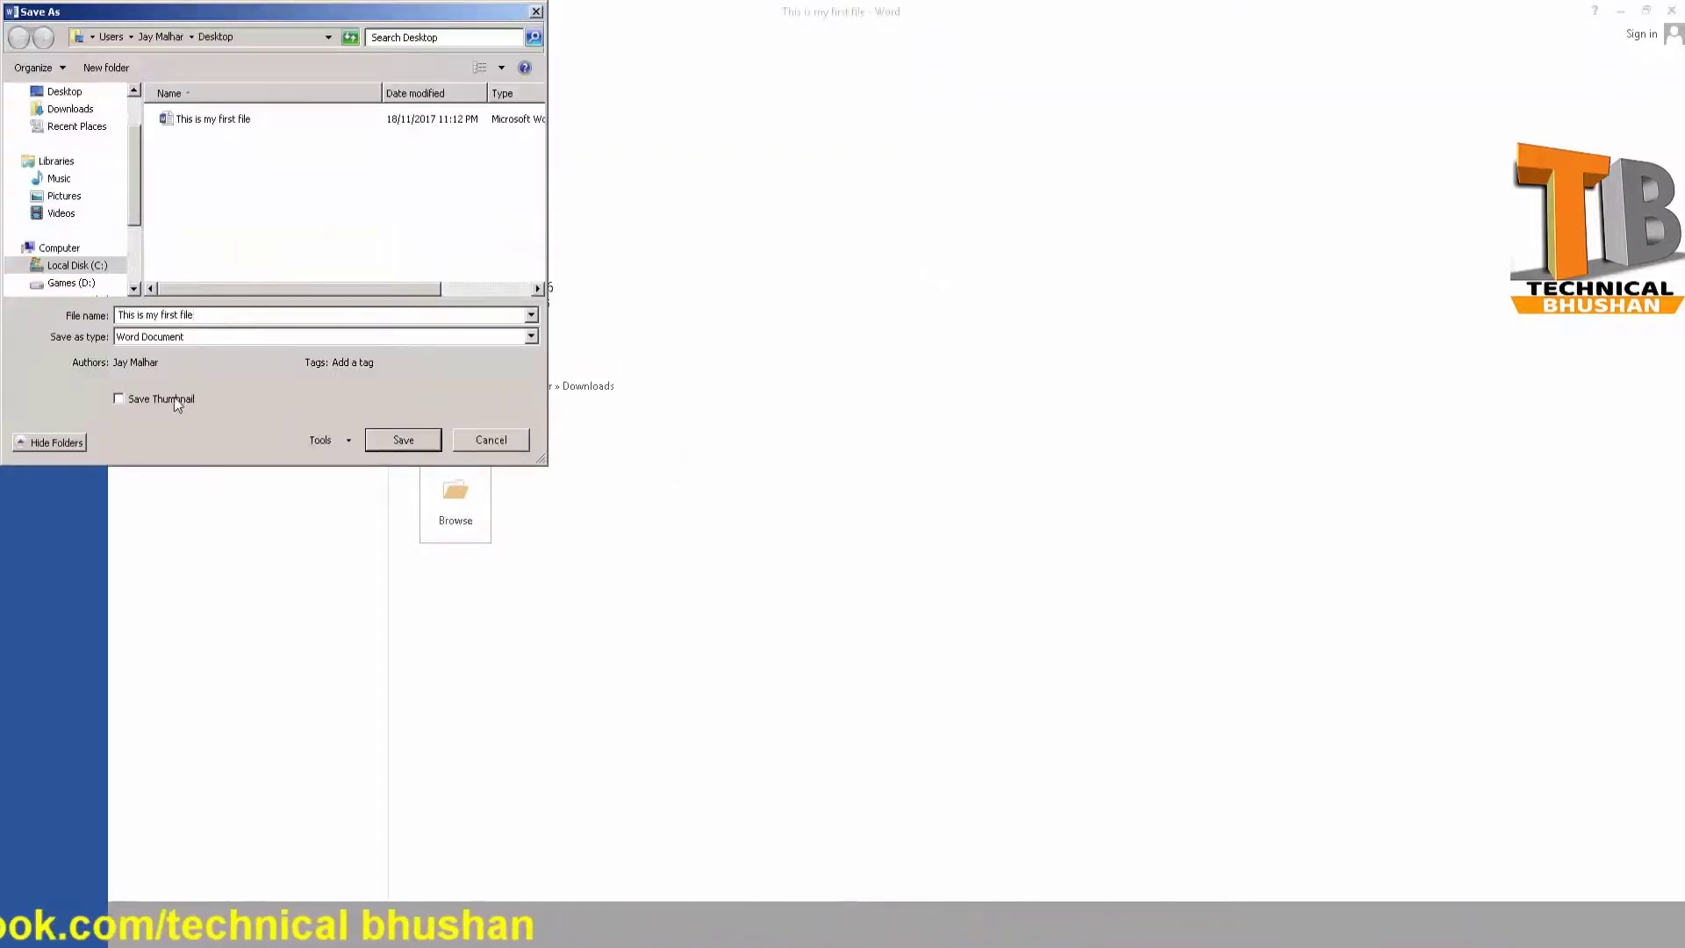
type("This is my s")
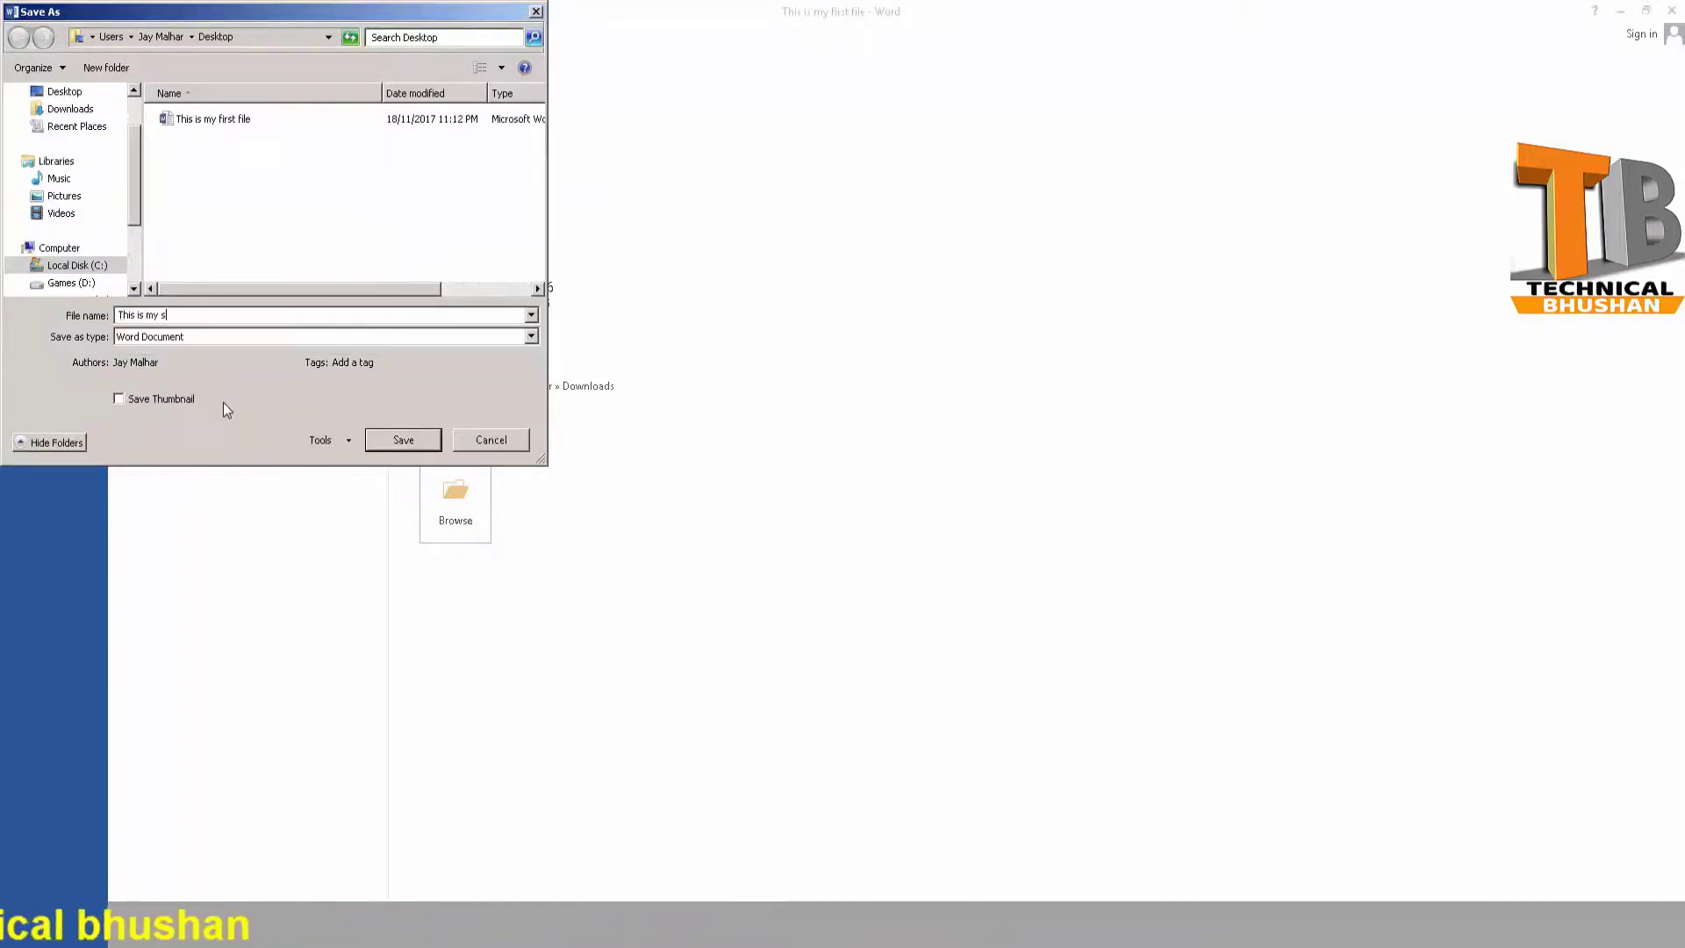
type("econd file")
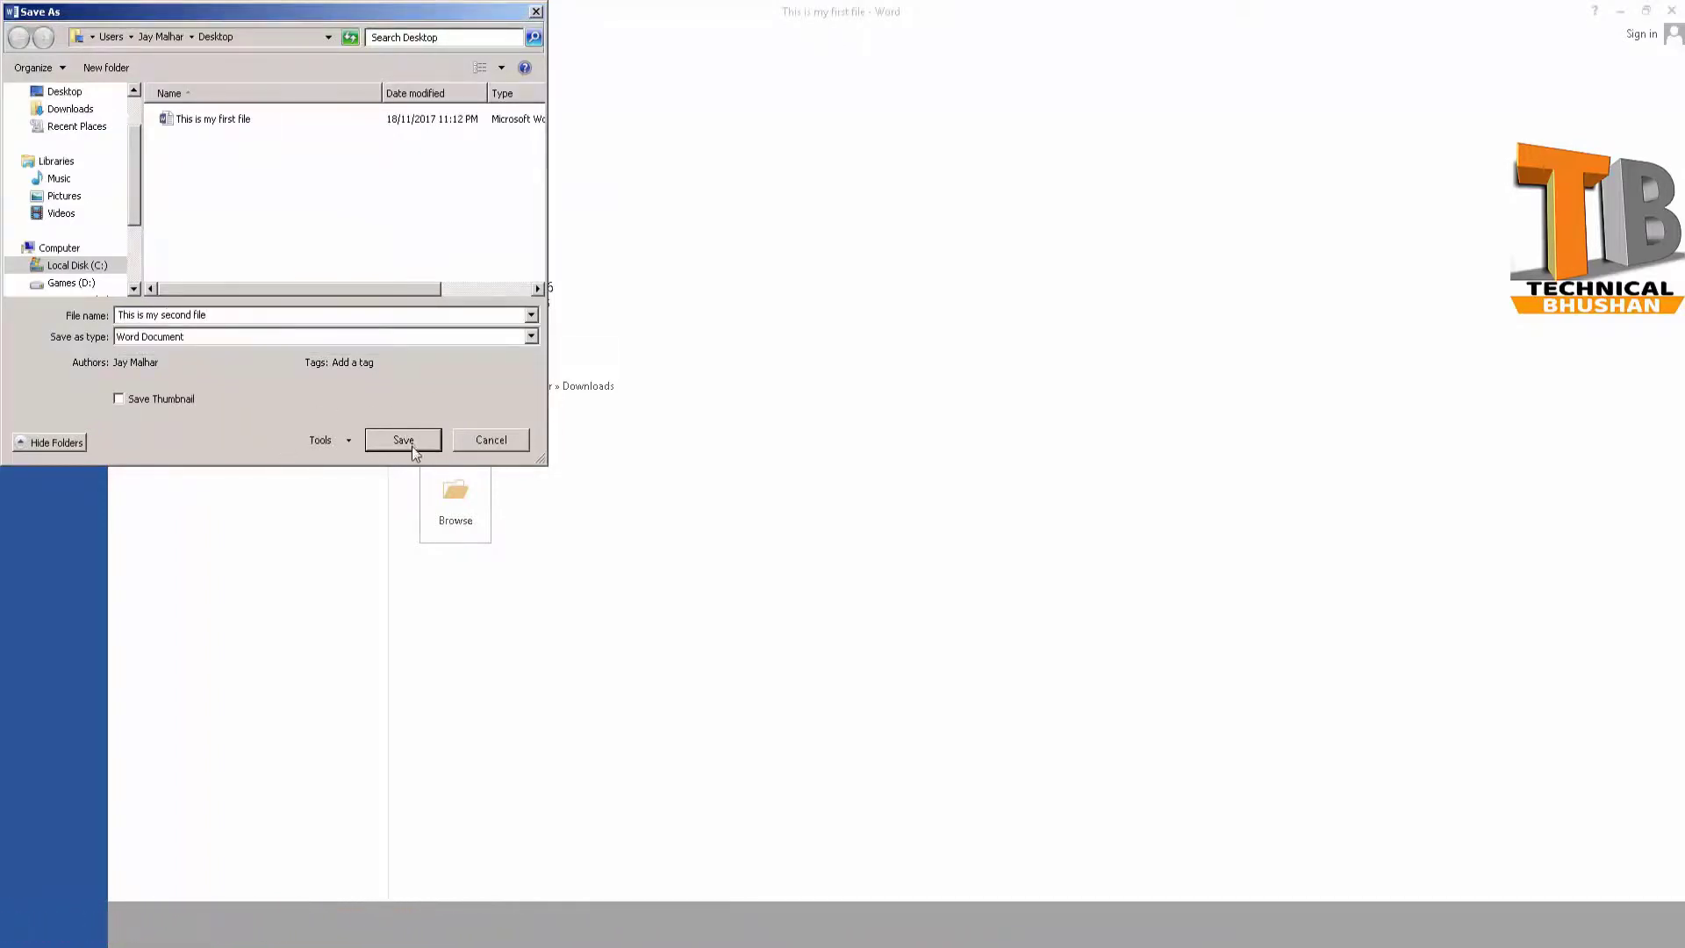
left_click(406, 446)
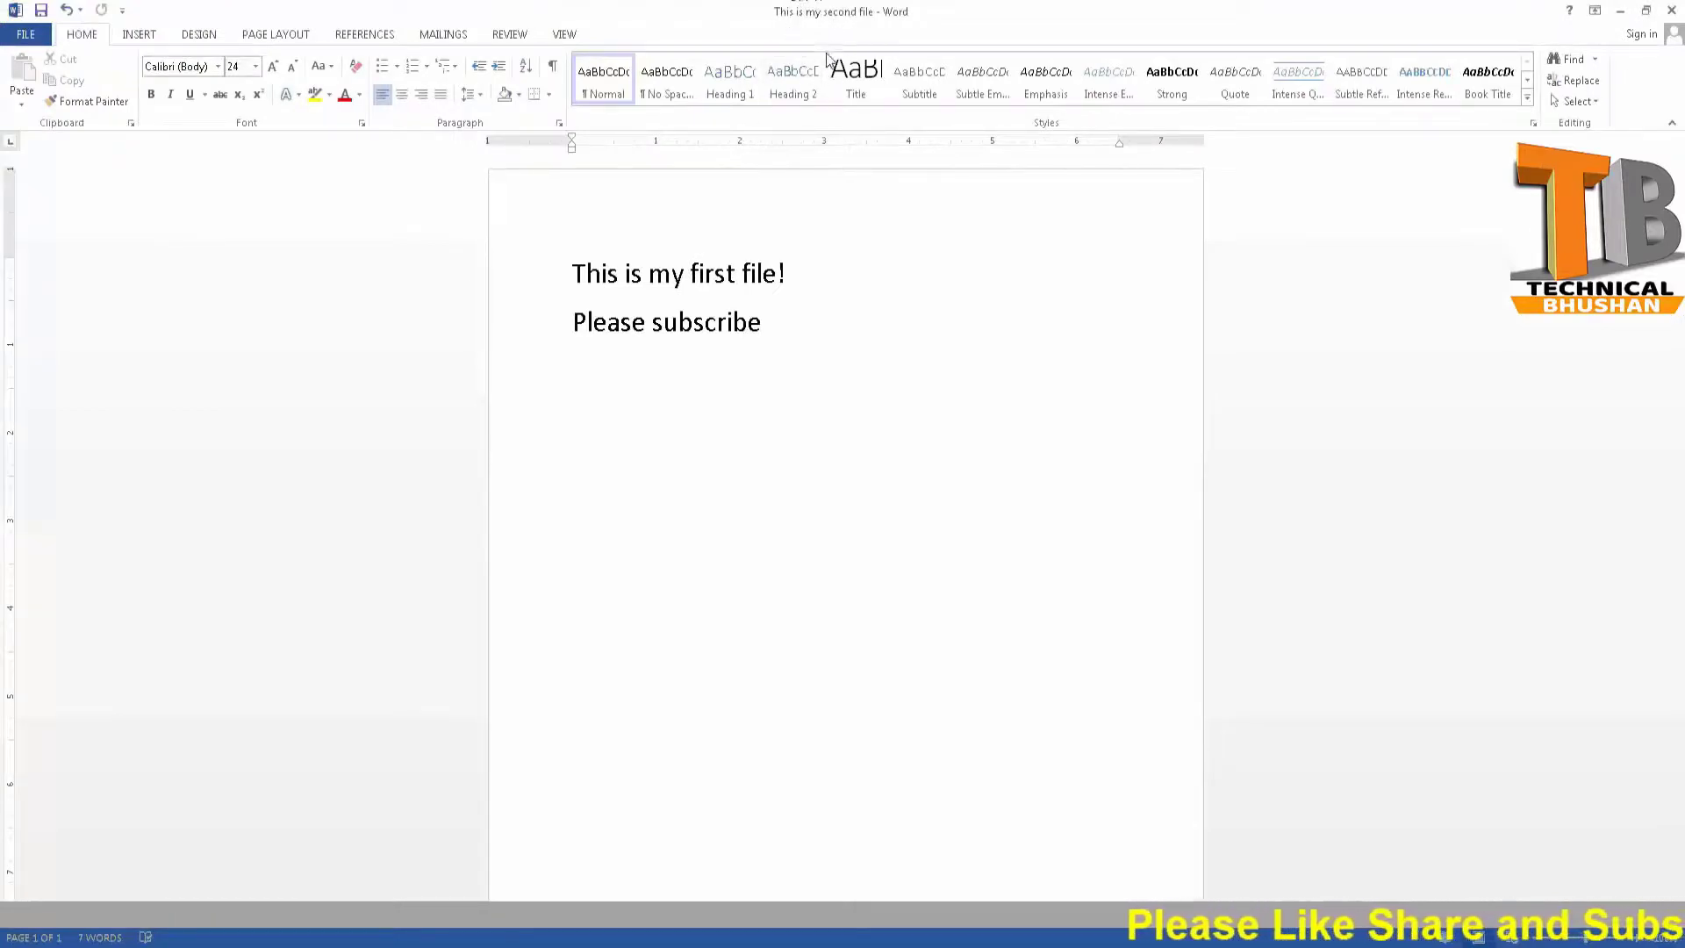
mouse_move(1579, 527)
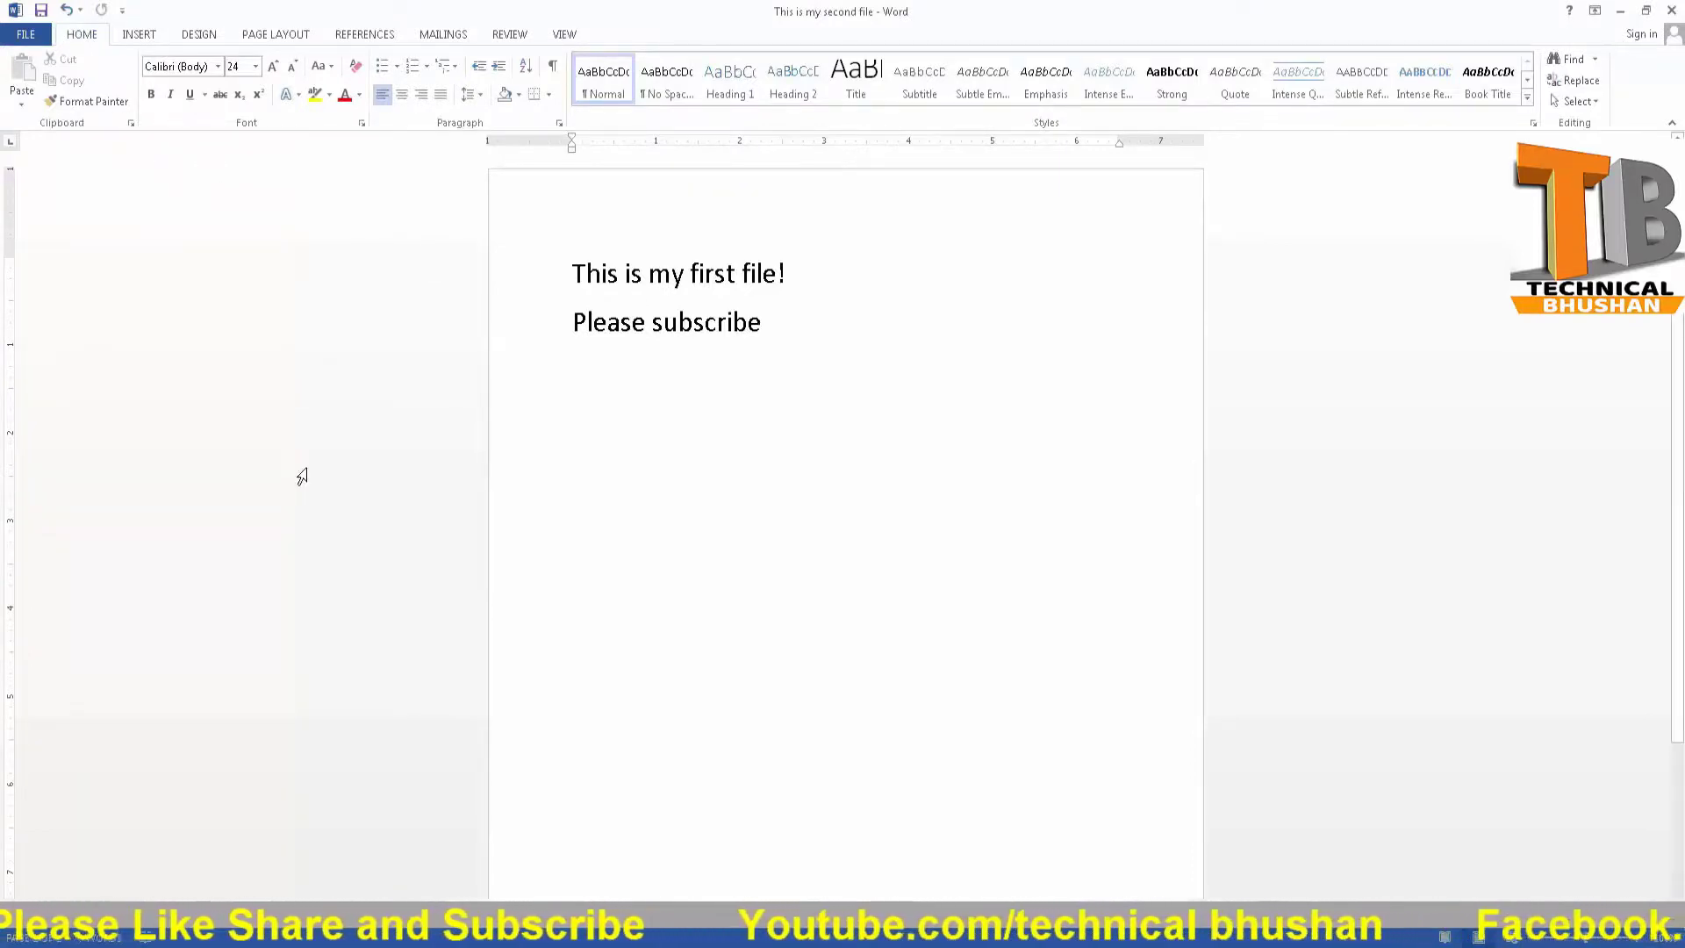
Reopen the original 'This is my first file' from Recent Documents and check its Info page
key("ctrl+o")
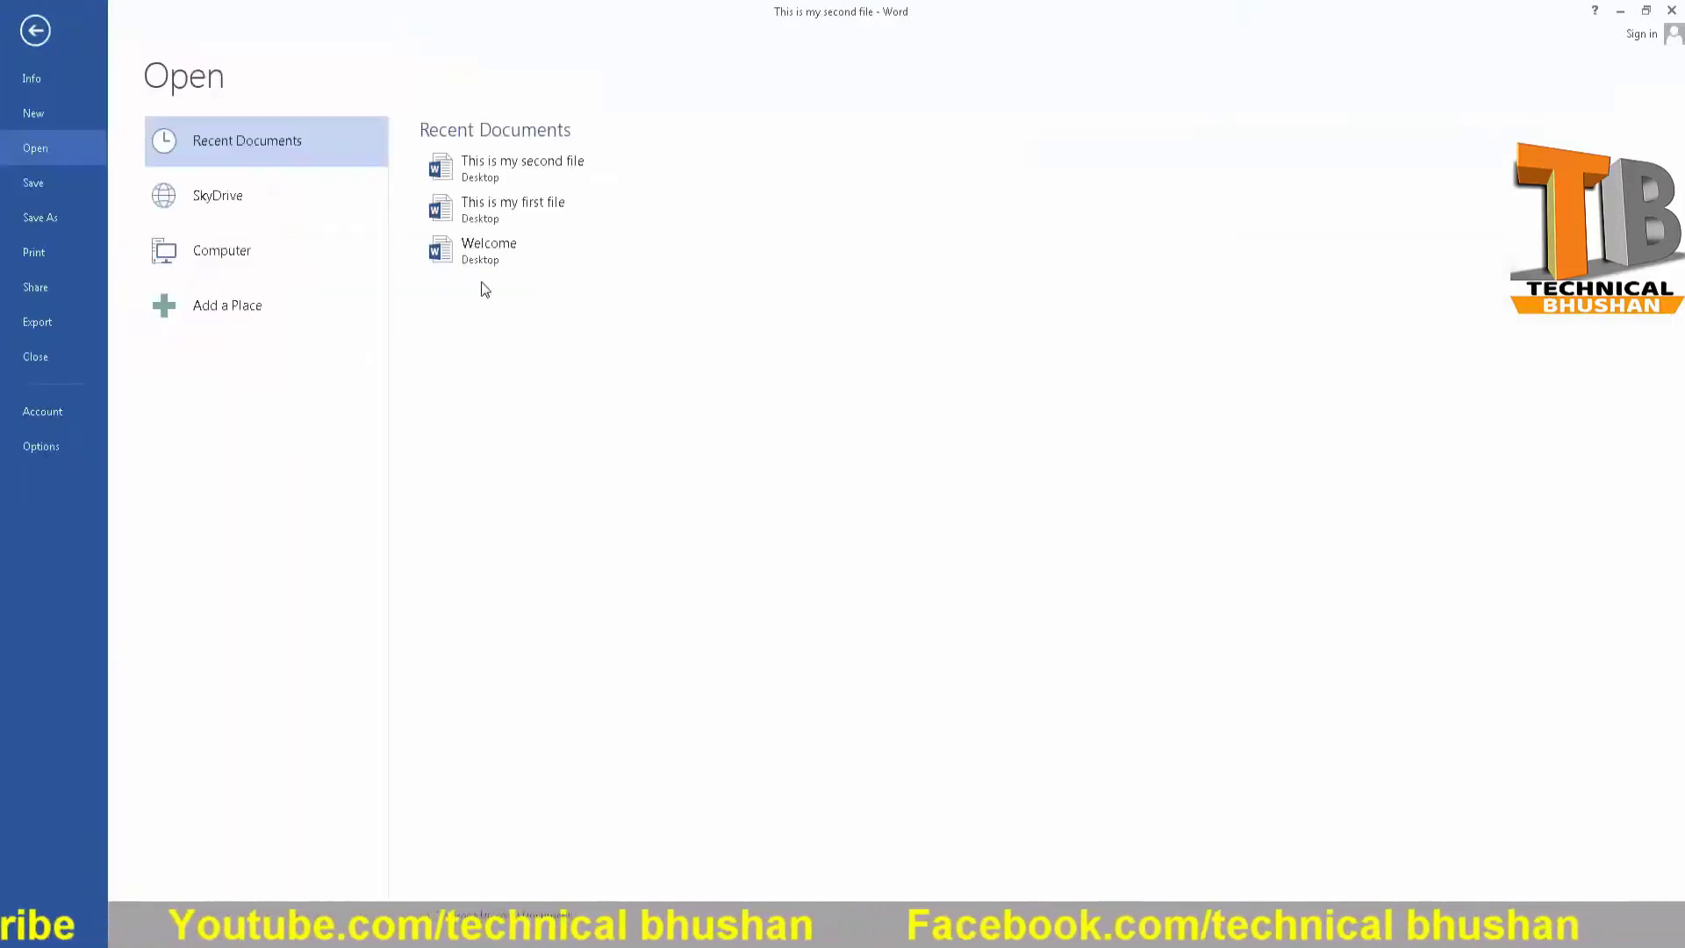
left_click(517, 210)
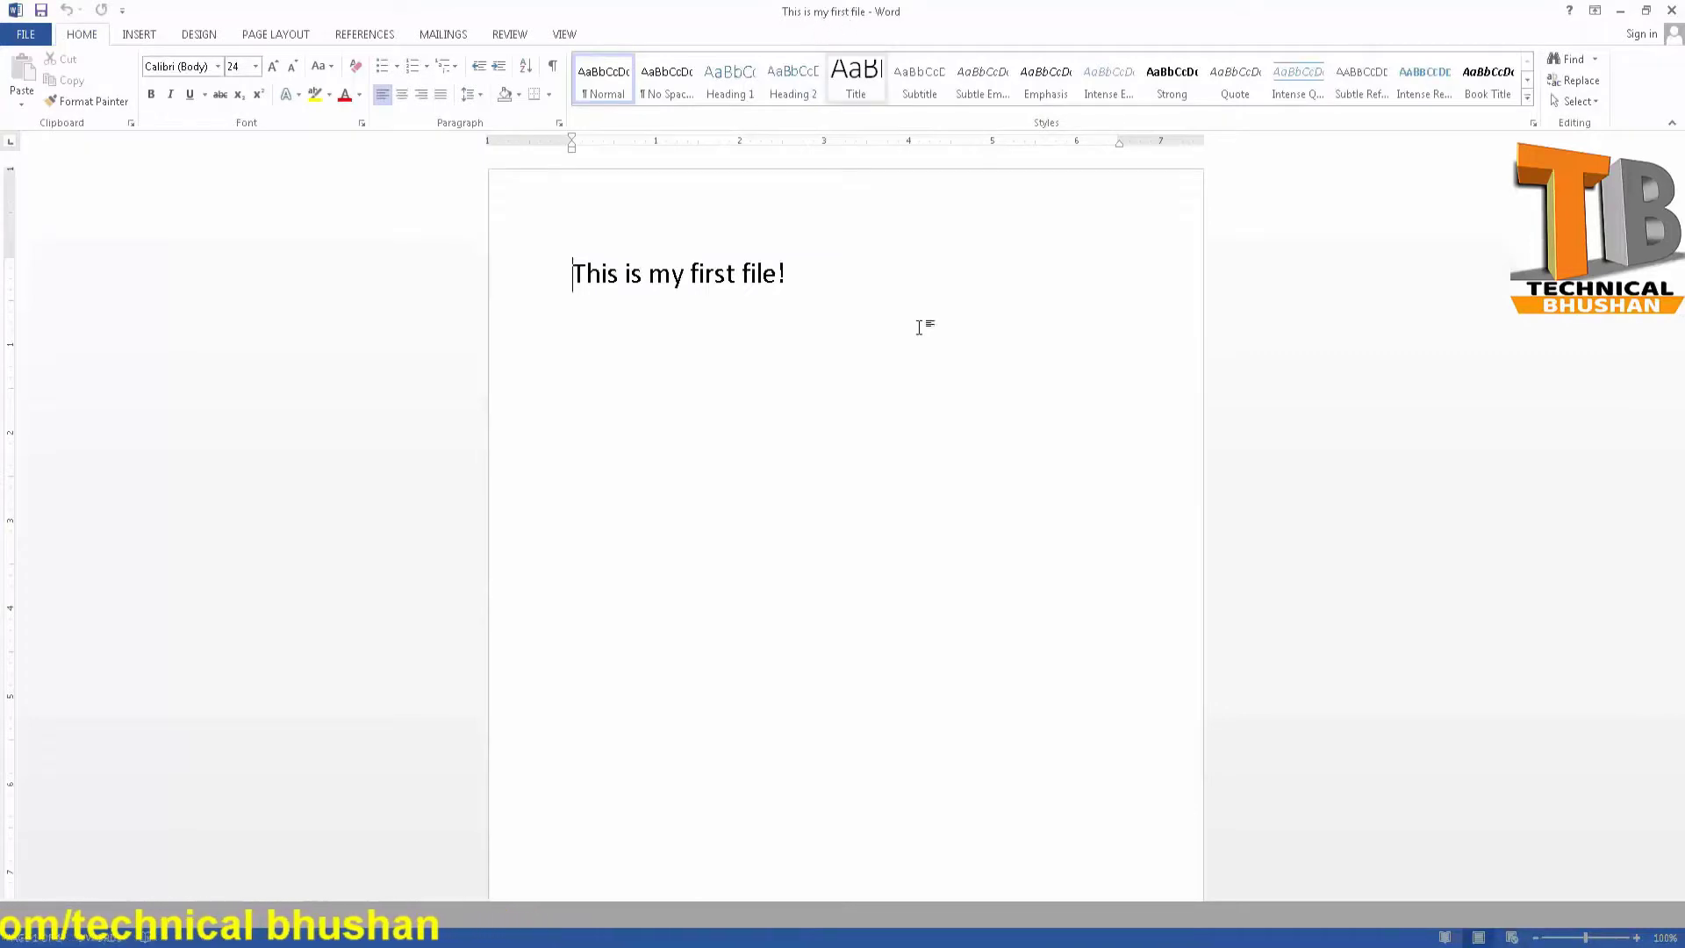
left_click(27, 39)
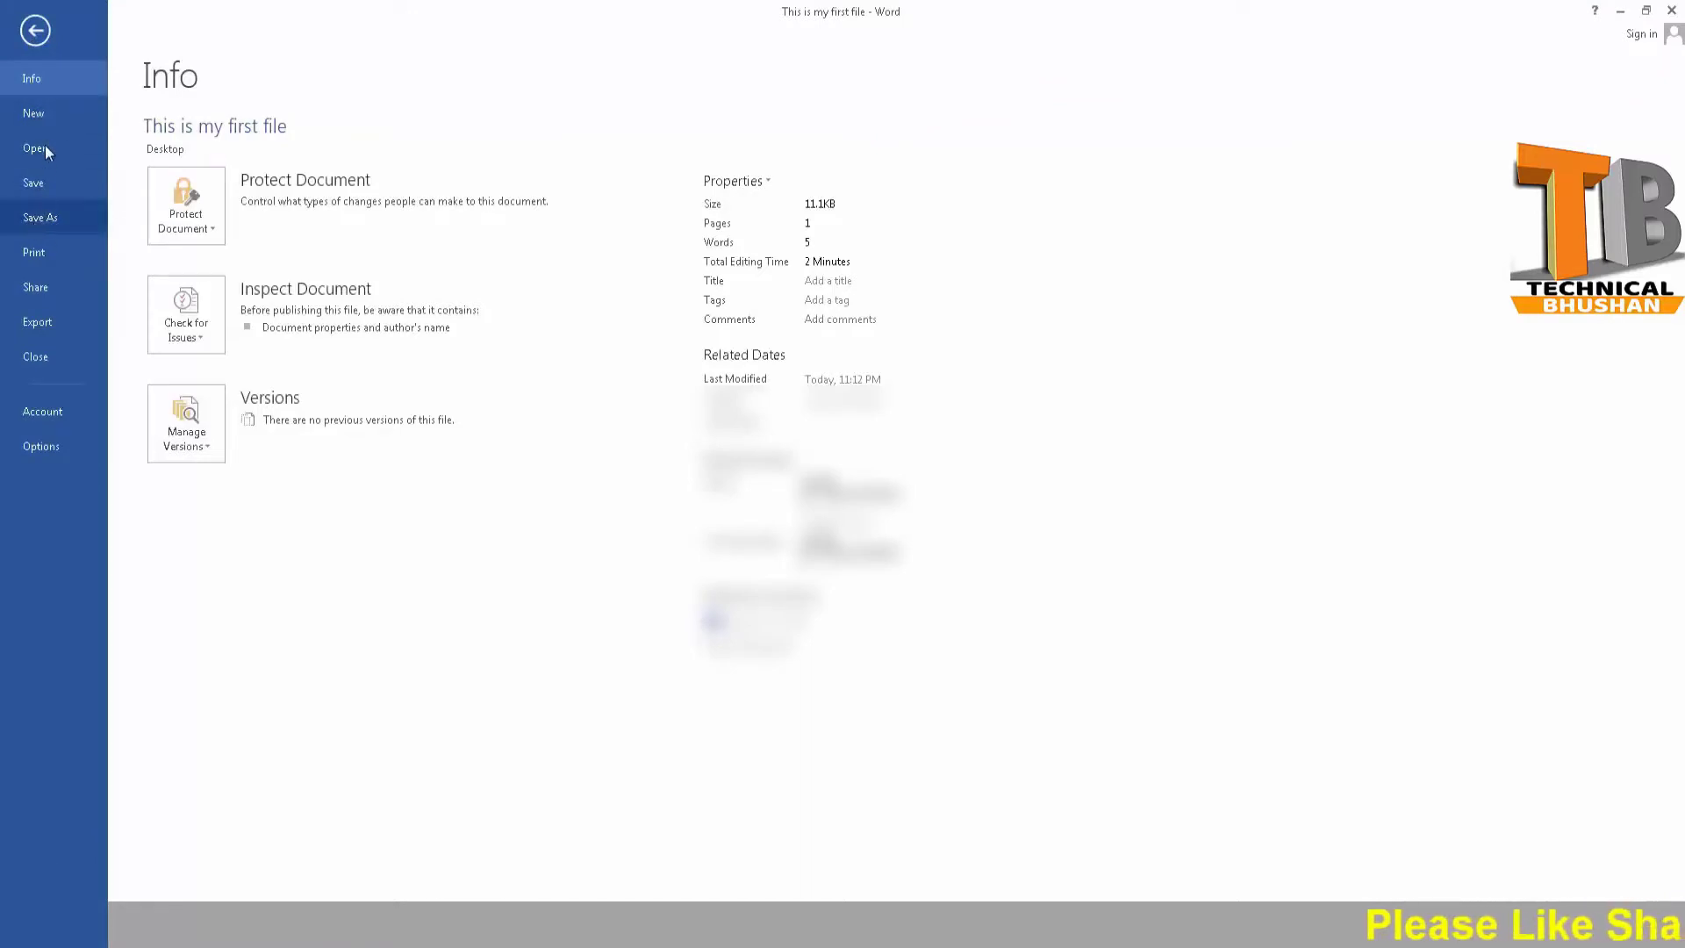
key("Escape")
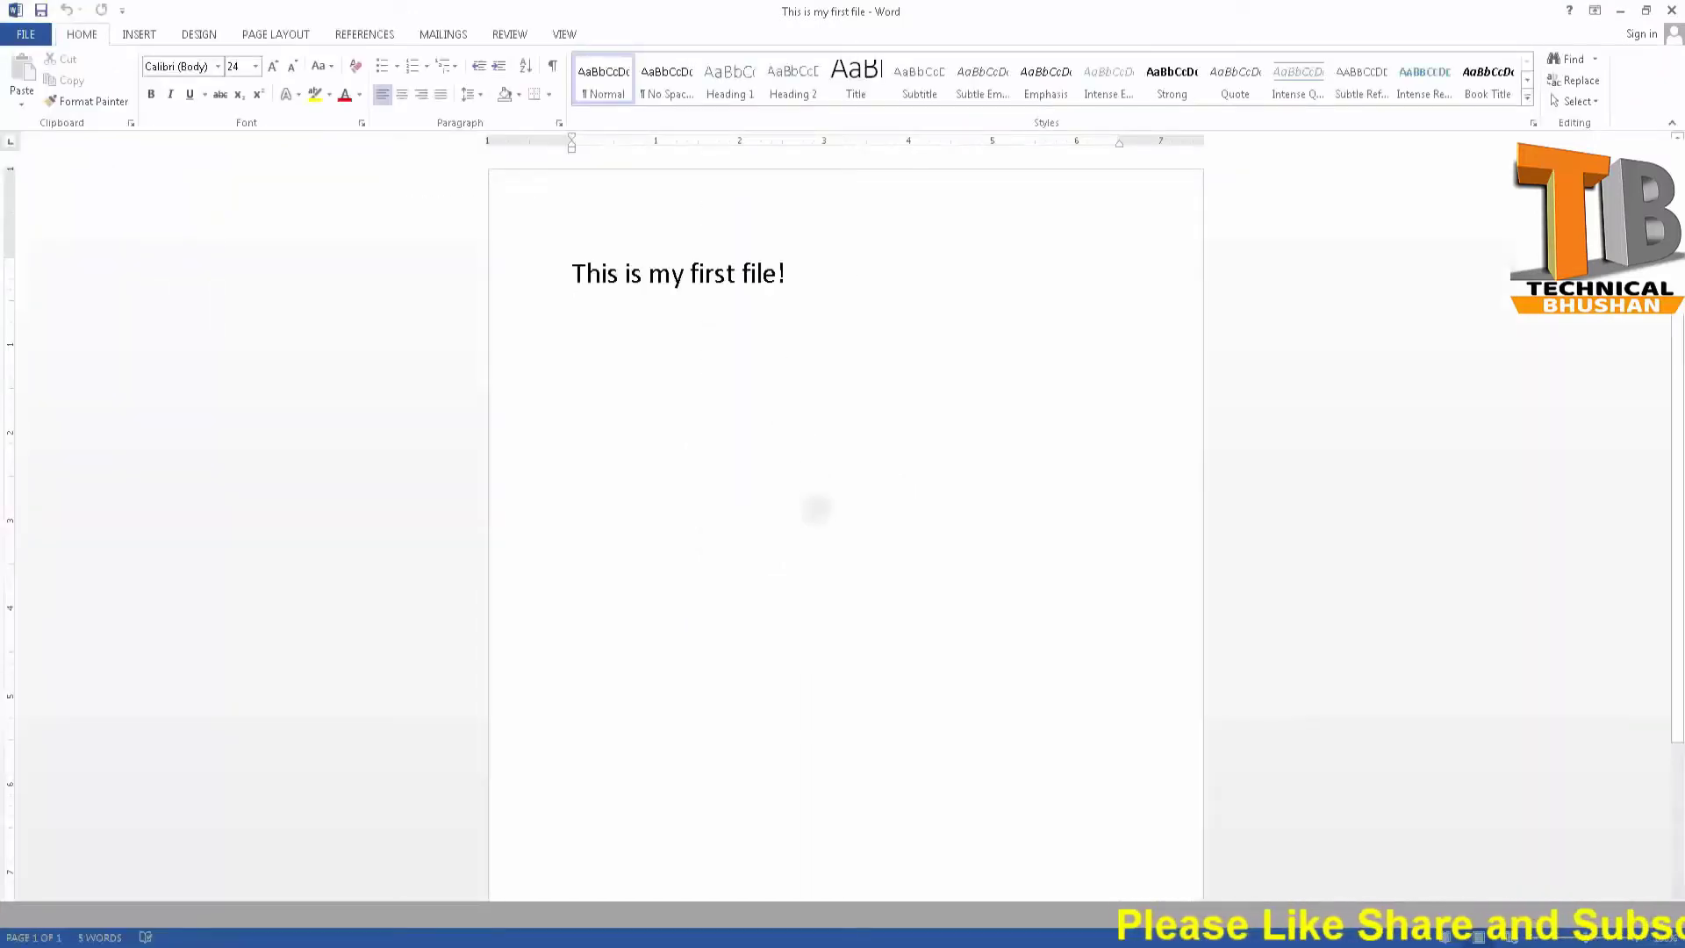